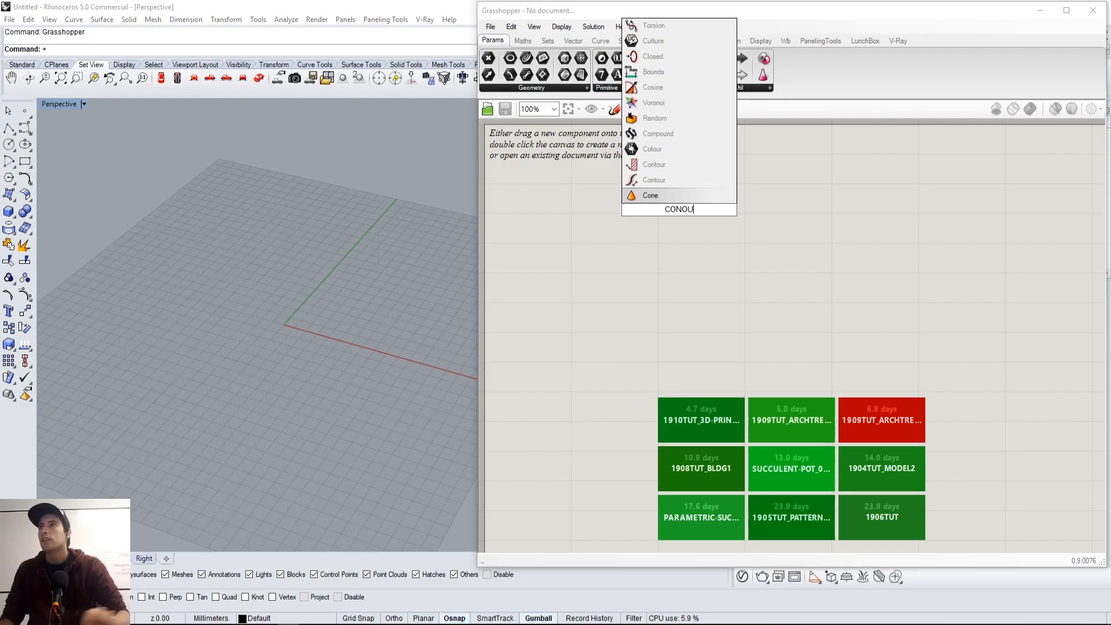
Place a Contour component with Shape, Point, Direction and Distance inputs on the empty Grasshopper canvas.
{"action": "left_click", "coordinate": [666, 170]}
{"action": "left_click_drag", "start_coordinate": [680, 193], "coordinate": [893, 255]}
{"action": "scroll", "coordinate": [893, 282], "scroll_direction": "up", "scroll_amount": 1}
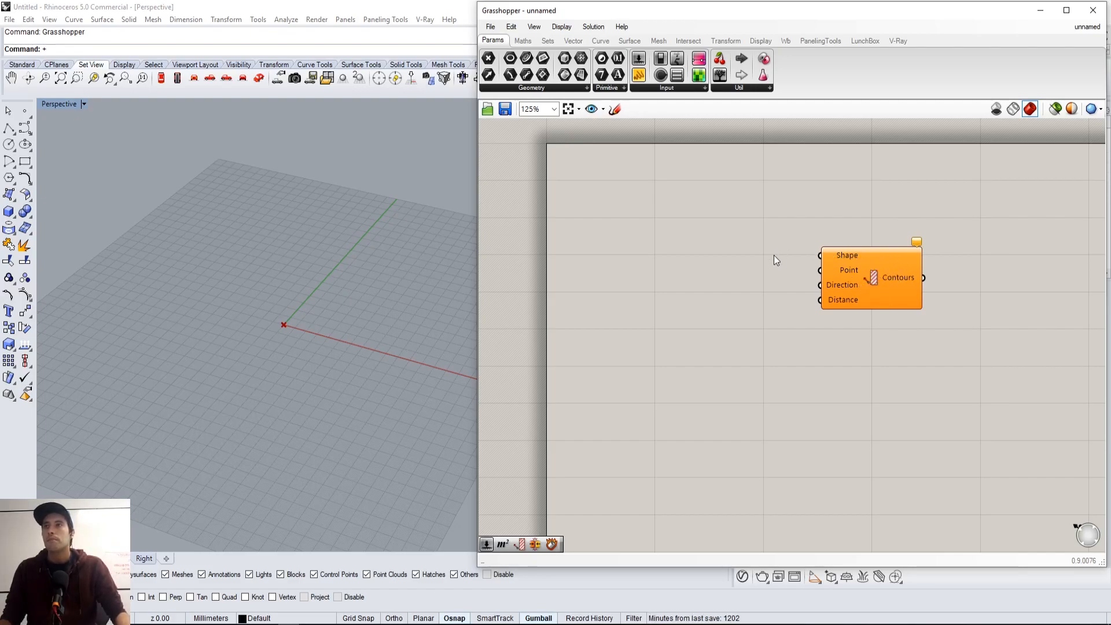
{"action": "left_click_drag", "start_coordinate": [871, 275], "coordinate": [906, 283]}
Add a Sphere component to the canvas ahead of the Contour component.
{"action": "double_click", "coordinate": [674, 242]}
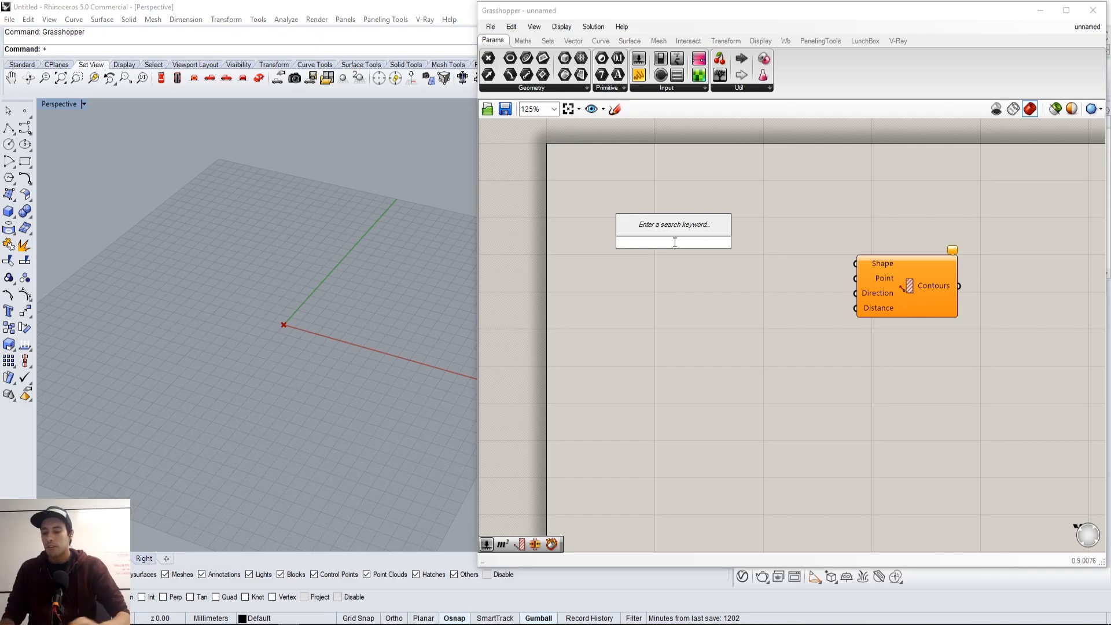
{"action": "type", "text": "sphere"}
{"action": "left_click", "coordinate": [648, 230]}
{"action": "left_click_drag", "start_coordinate": [686, 250], "coordinate": [773, 248]}
Create a number slider with value 10, feed it into the Sphere's Radius, and rearrange the Sphere and Contour components.
{"action": "double_click", "coordinate": [618, 227]}
{"action": "type", "text": "1"}
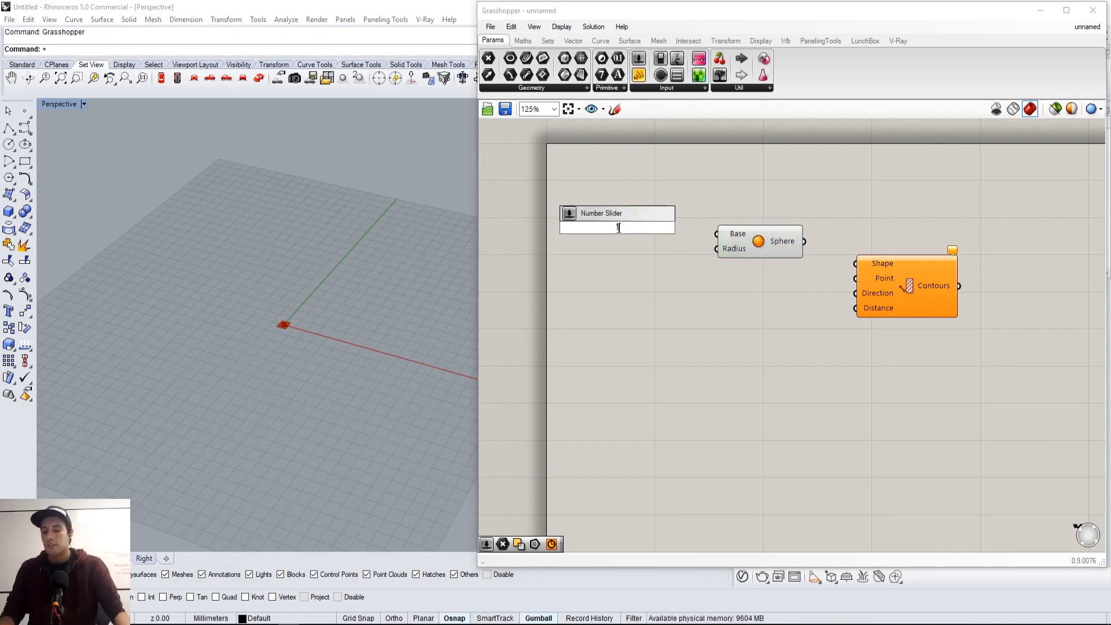
{"action": "type", "text": "0"}
{"action": "key", "text": "Return"}
{"action": "left_click_drag", "start_coordinate": [720, 242], "coordinate": [760, 223]}
{"action": "scroll", "coordinate": [296, 326], "scroll_direction": "up", "scroll_amount": 8}
{"action": "right_click_drag", "start_coordinate": [353, 277], "coordinate": [296, 340], "text": "shift"}
{"action": "left_click", "coordinate": [642, 385]}
{"action": "left_click_drag", "start_coordinate": [897, 286], "coordinate": [885, 265]}
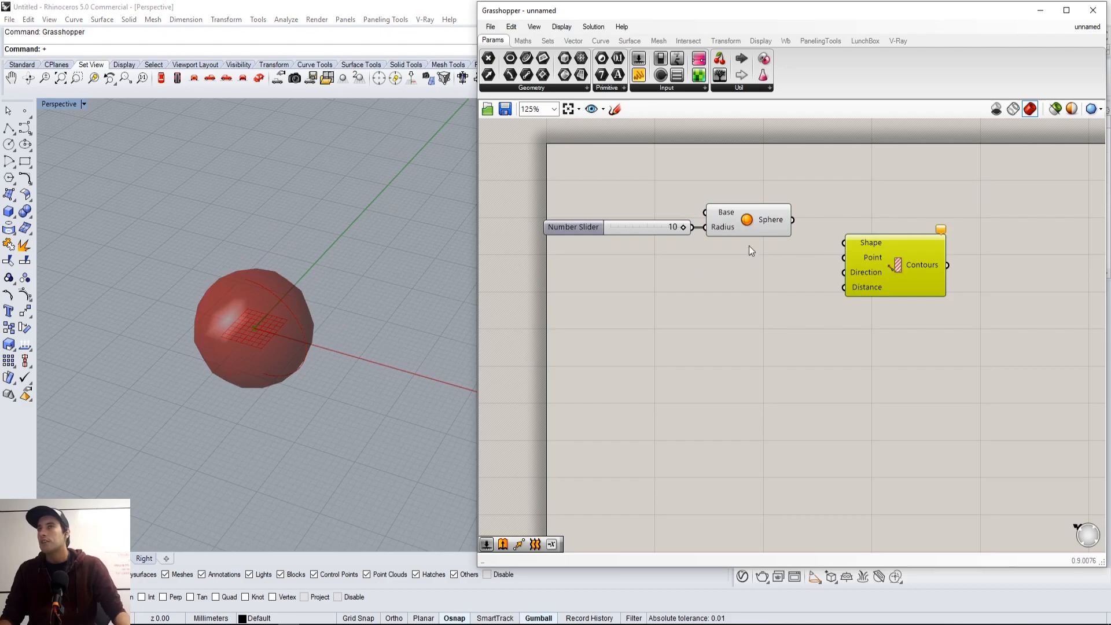
Switch the preview mesh quality to a finer setting so the sphere displays smoothly in the viewport.
{"action": "left_click_drag", "start_coordinate": [998, 15], "coordinate": [828, 63]}
{"action": "left_click", "coordinate": [926, 157]}
{"action": "left_click", "coordinate": [935, 186]}
{"action": "left_click", "coordinate": [926, 158]}
{"action": "left_click", "coordinate": [933, 206]}
{"action": "left_click_drag", "start_coordinate": [804, 65], "coordinate": [960, 26]}
{"action": "right_click_drag", "start_coordinate": [314, 300], "coordinate": [341, 271]}
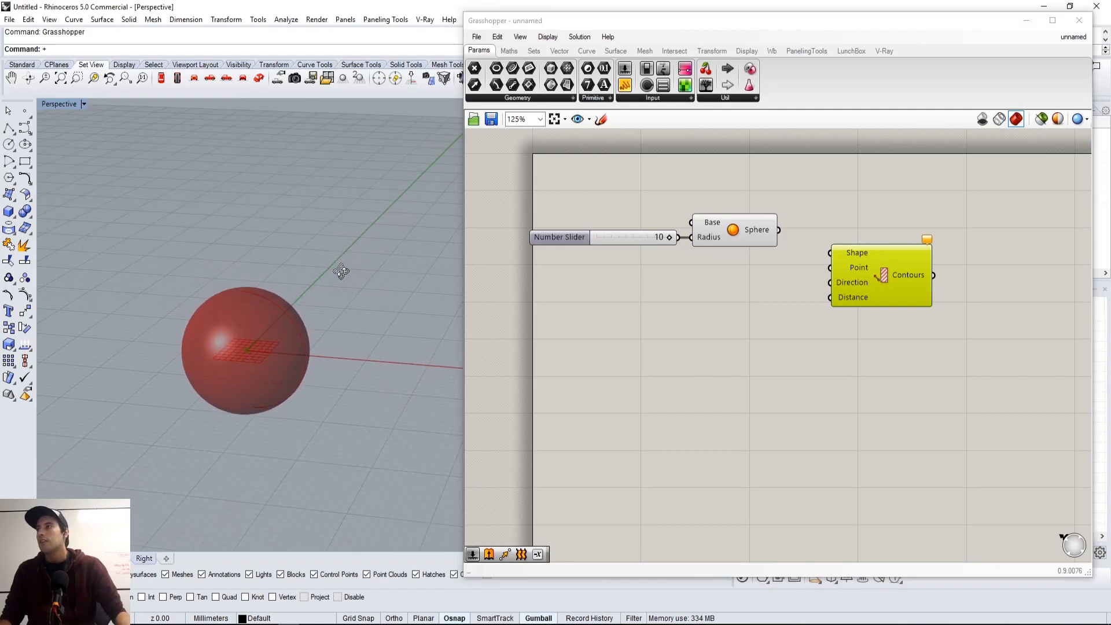
Move the Contour component farther from the Sphere component to make room between them.
{"action": "left_click_drag", "start_coordinate": [842, 264], "coordinate": [886, 289]}
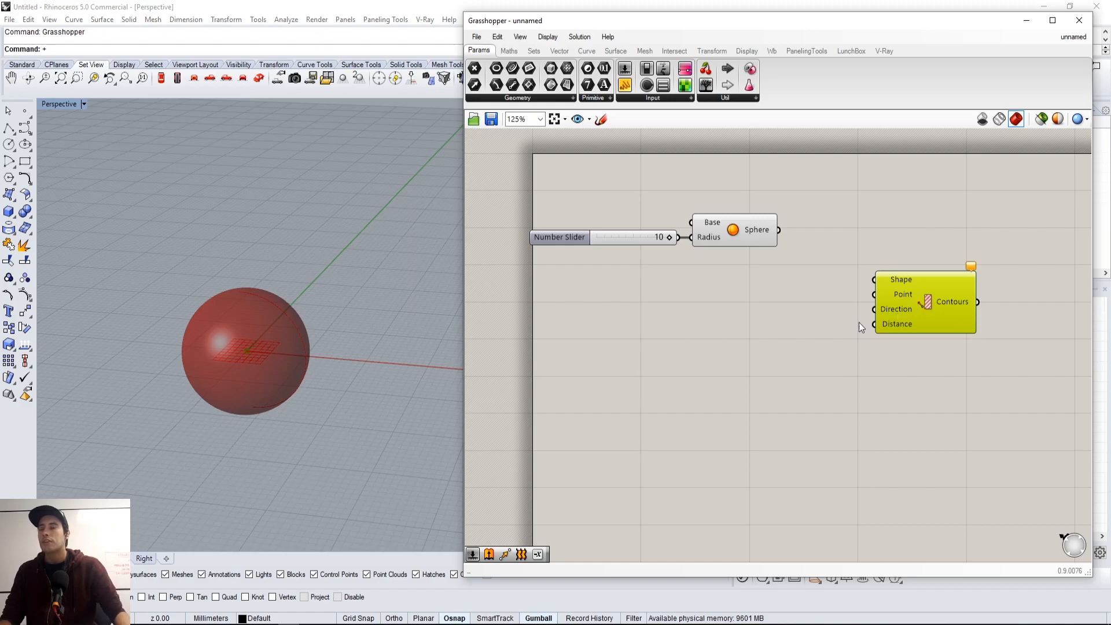
{"action": "left_click_drag", "start_coordinate": [924, 298], "coordinate": [945, 299]}
{"action": "right_click_drag", "start_coordinate": [373, 298], "coordinate": [363, 296]}
{"action": "left_click", "coordinate": [764, 240]}
{"action": "left_click", "coordinate": [784, 287]}
Add a Box parameter and connect the Sphere output to it to generate a bounding box.
{"action": "double_click", "coordinate": [790, 293]}
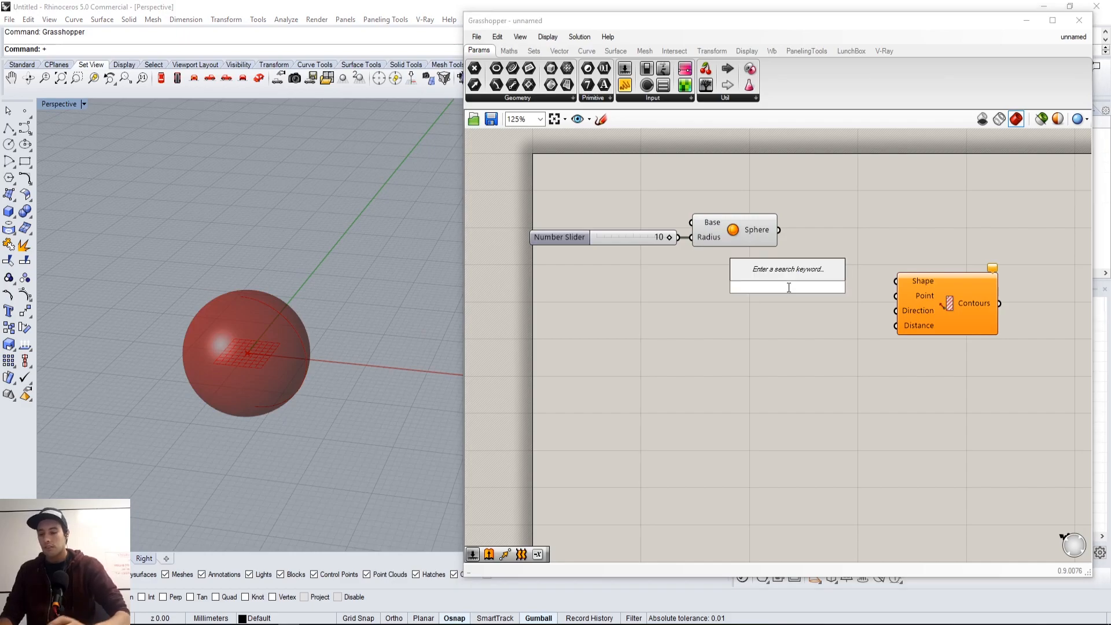
{"action": "type", "text": "BOX"}
{"action": "left_click", "coordinate": [791, 273]}
{"action": "left_click_drag", "start_coordinate": [779, 230], "coordinate": [824, 199]}
{"action": "left_click", "coordinate": [833, 231]}
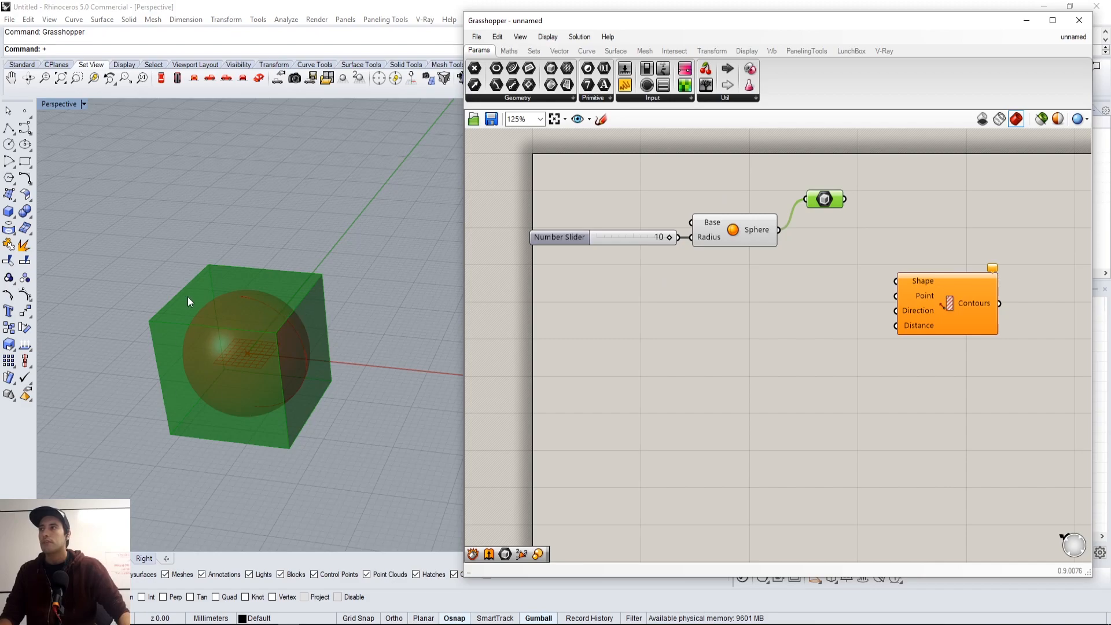
Connect the Sphere output to the Contour component's Shape input and reposition the Contour component.
{"action": "left_click_drag", "start_coordinate": [929, 289], "coordinate": [968, 296]}
{"action": "left_click", "coordinate": [883, 262]}
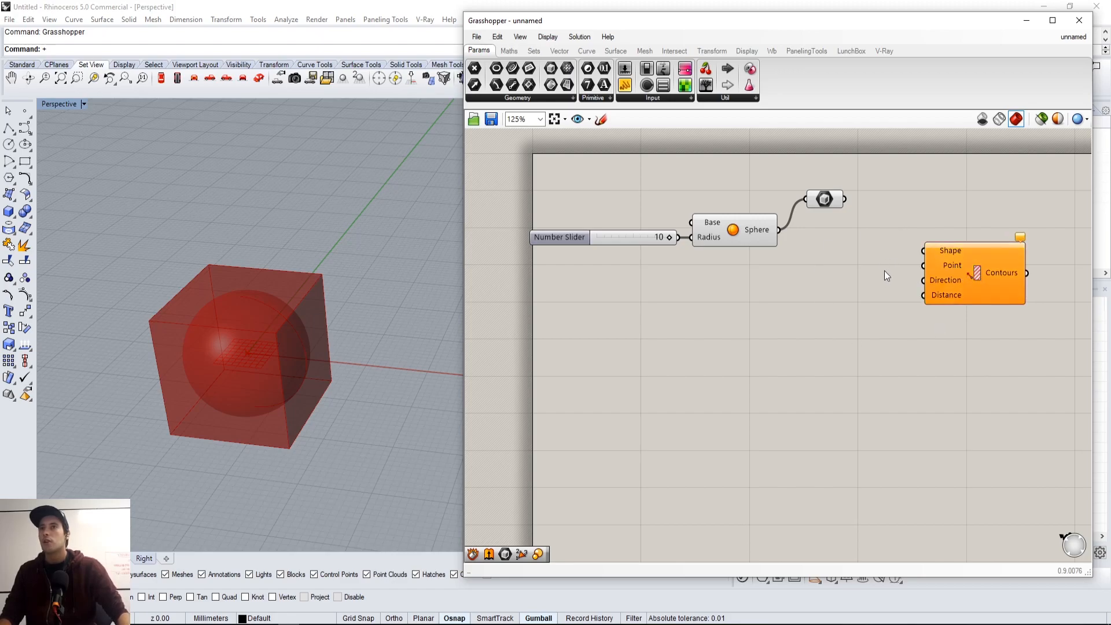
{"action": "left_click_drag", "start_coordinate": [852, 240], "coordinate": [925, 250]}
{"action": "left_click_drag", "start_coordinate": [953, 291], "coordinate": [933, 280]}
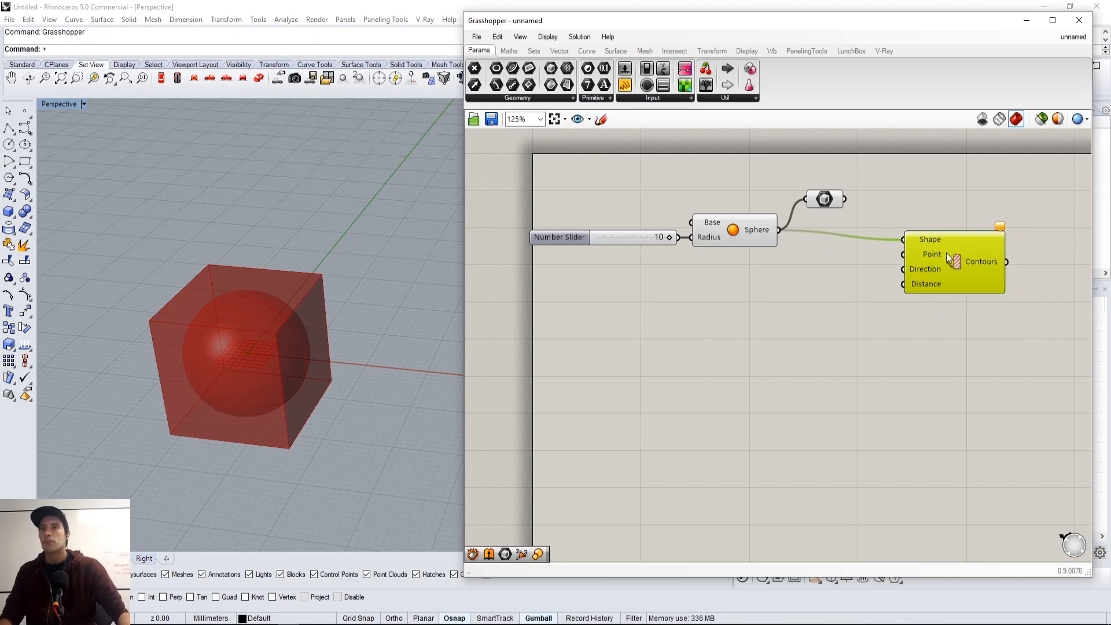
{"action": "left_click", "coordinate": [886, 262]}
{"action": "left_click", "coordinate": [925, 251]}
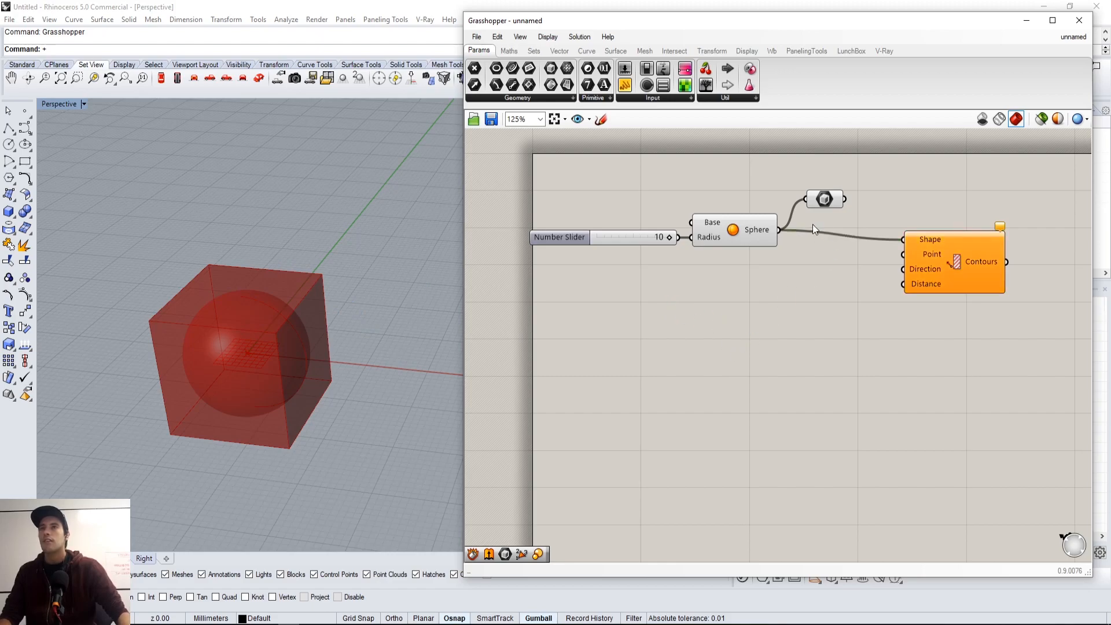
Add an Area component, connect the Sphere output to its Geometry input, and place it between Sphere and Contour.
{"action": "double_click", "coordinate": [808, 264]}
{"action": "type", "text": "area"}
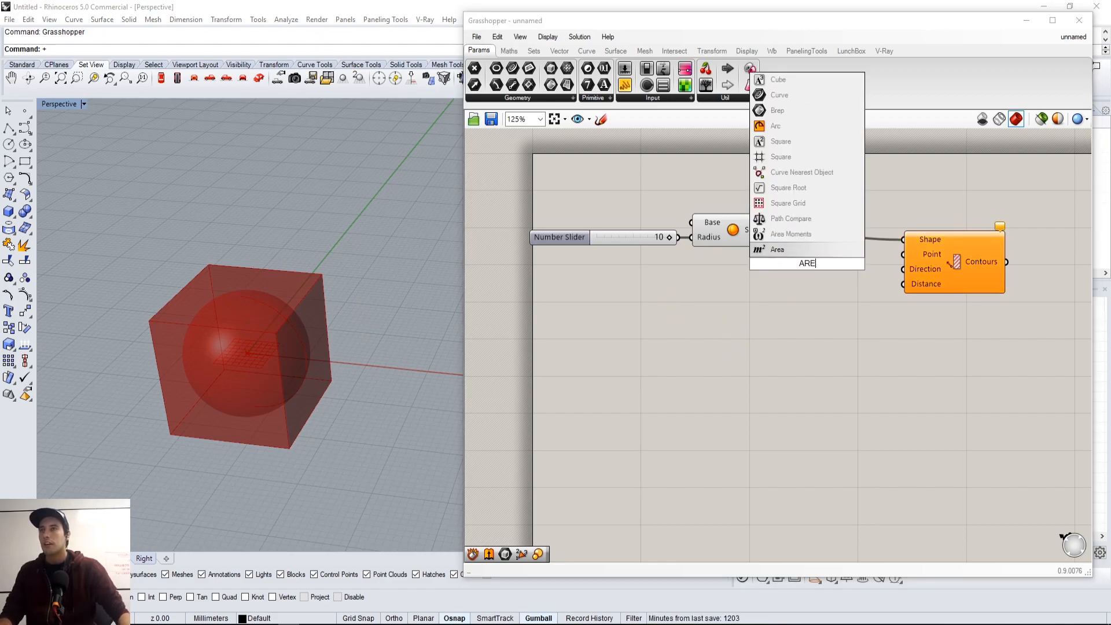
{"action": "key", "text": "Return"}
{"action": "left_click", "coordinate": [786, 255]}
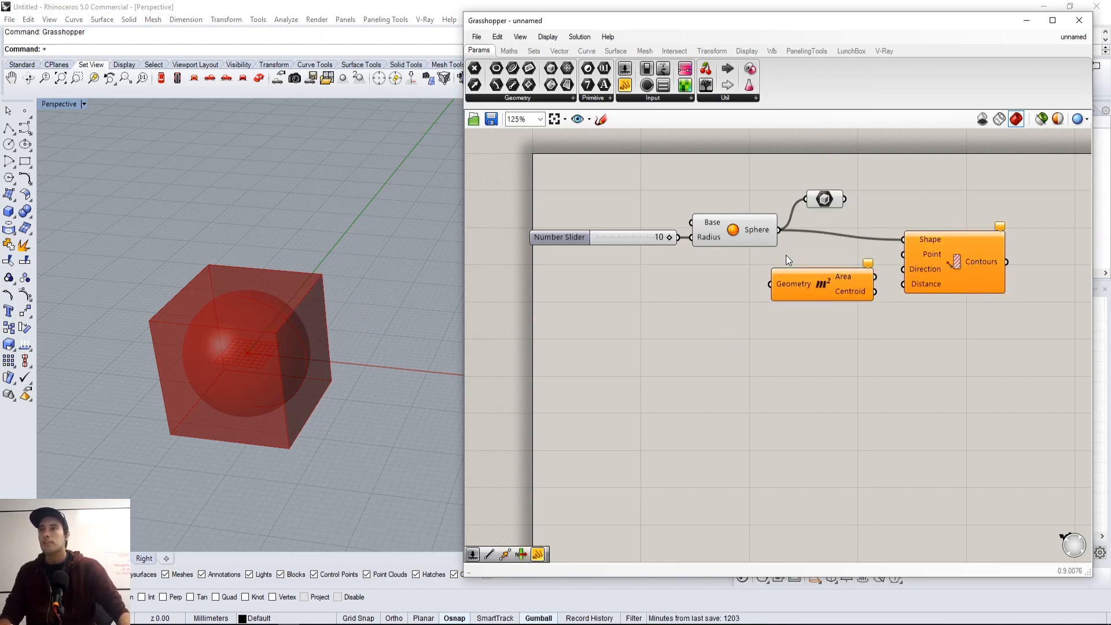
{"action": "left_click_drag", "start_coordinate": [779, 229], "coordinate": [770, 283]}
{"action": "left_click", "coordinate": [850, 289]}
{"action": "right_click_drag", "start_coordinate": [868, 295], "coordinate": [796, 302]}
{"action": "left_click_drag", "start_coordinate": [866, 264], "coordinate": [943, 254]}
{"action": "left_click_drag", "start_coordinate": [757, 299], "coordinate": [785, 272]}
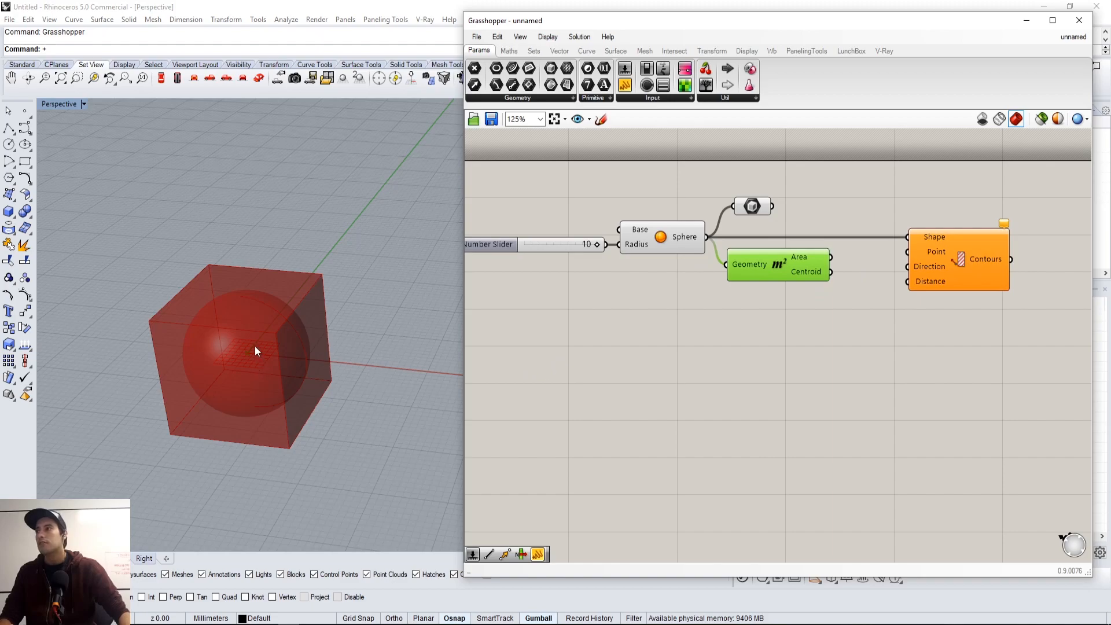
Connect the Area component's Centroid output to the Contour component's Point input.
{"action": "scroll", "coordinate": [252, 345], "scroll_direction": "up", "scroll_amount": 3}
{"action": "left_click", "coordinate": [832, 276]}
{"action": "left_click_drag", "start_coordinate": [832, 272], "coordinate": [940, 253]}
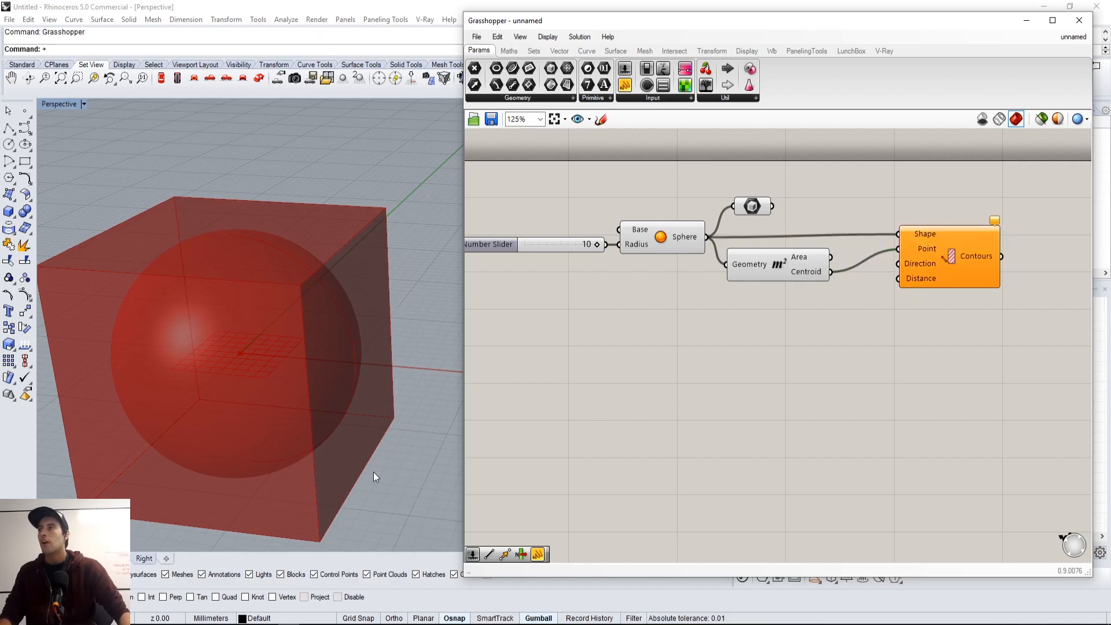
{"action": "scroll", "coordinate": [918, 165], "scroll_direction": "down", "scroll_amount": 1}
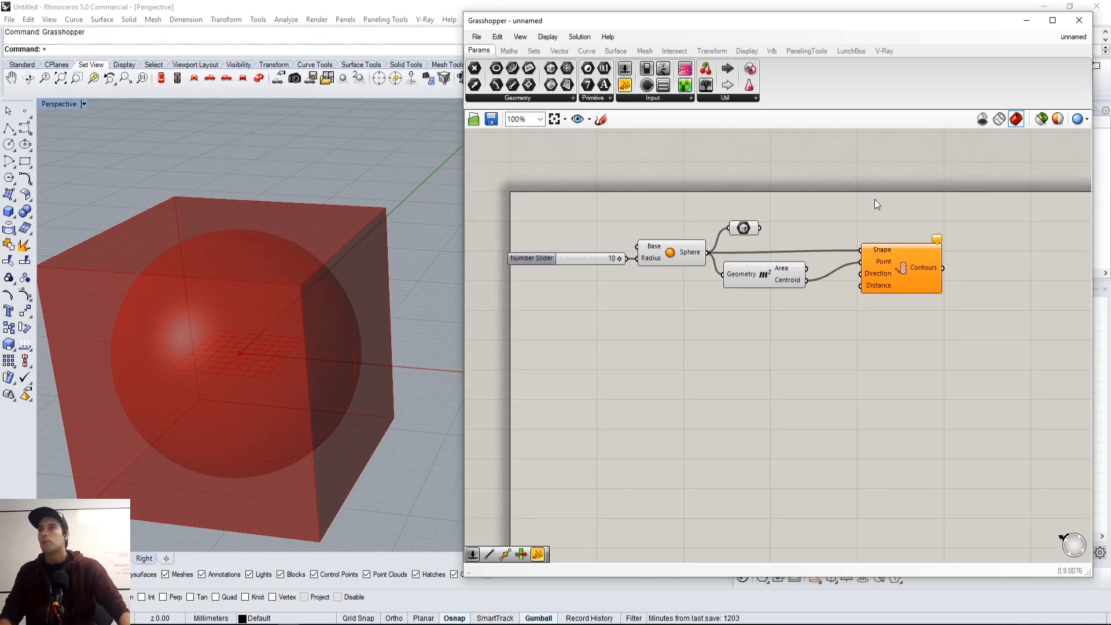
{"action": "right_click_drag", "start_coordinate": [874, 200], "coordinate": [980, 314]}
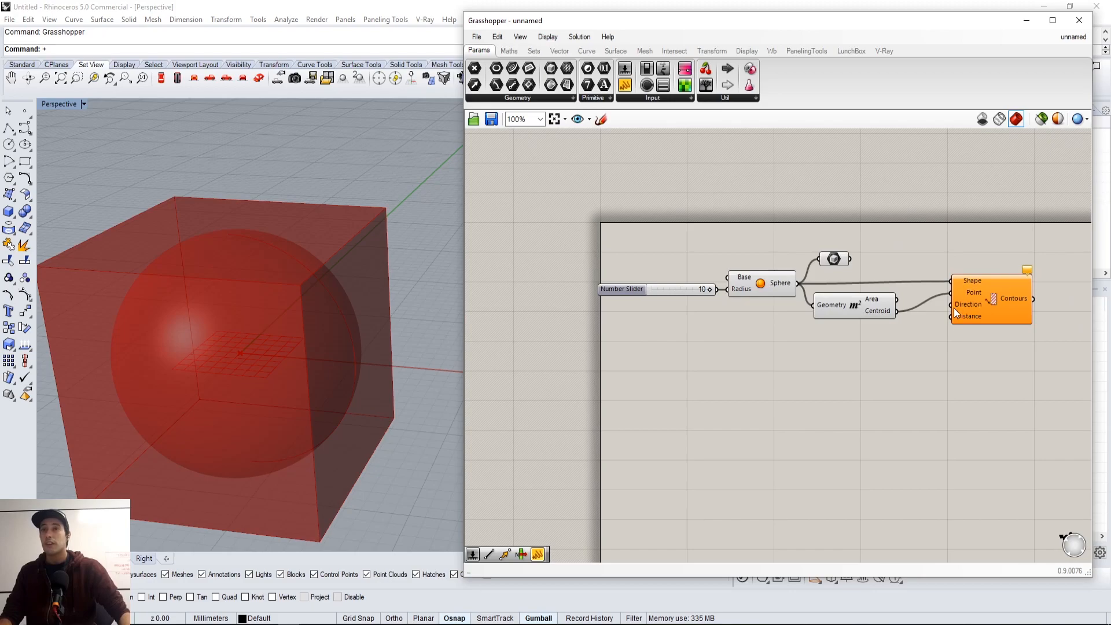
{"action": "left_click_drag", "start_coordinate": [993, 322], "coordinate": [1000, 322]}
Create a number slider with value 3 and connect it to the Contour component's Distance input.
{"action": "double_click", "coordinate": [834, 360]}
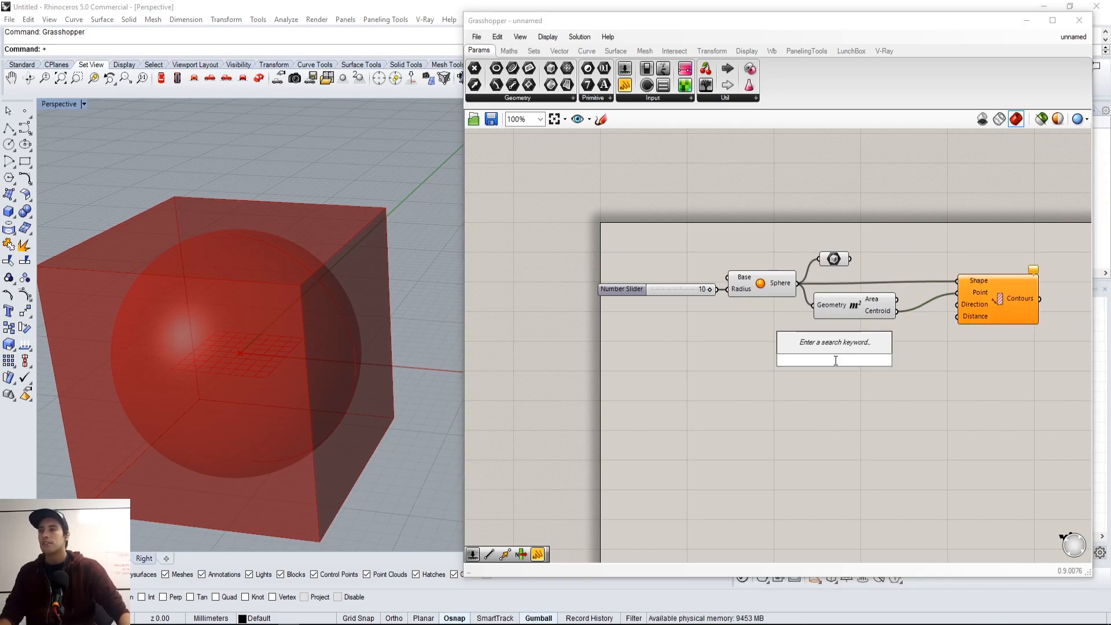
{"action": "type", "text": "3"}
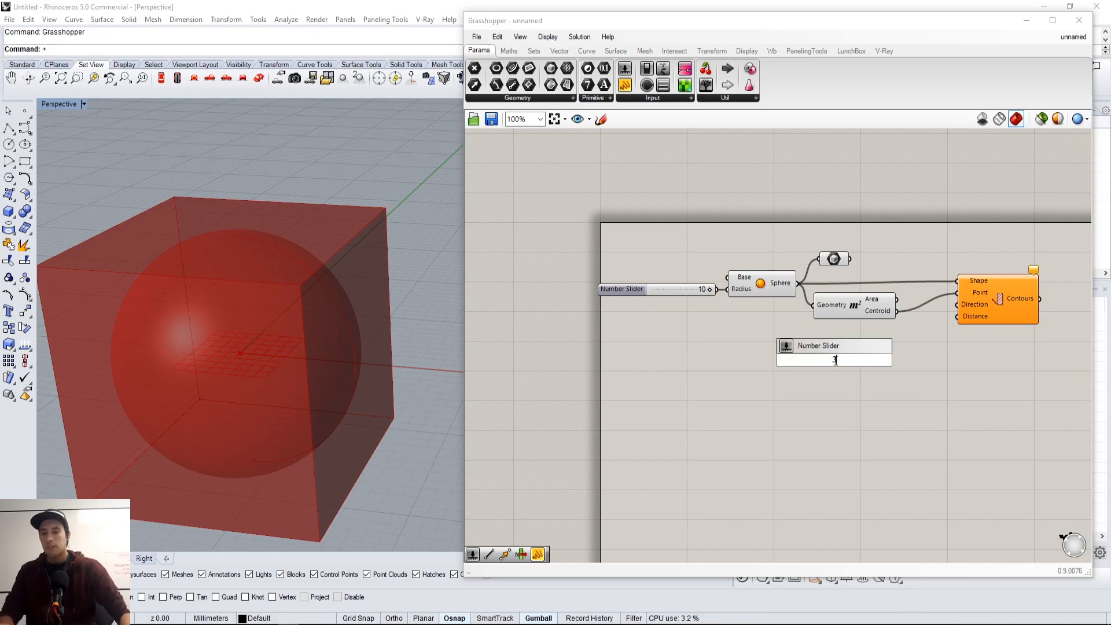
{"action": "key", "text": "Return"}
{"action": "left_click_drag", "start_coordinate": [896, 360], "coordinate": [957, 316]}
Turn off the Box parameter's preview and examine the contour curves around the sphere.
{"action": "right_click_drag", "start_coordinate": [280, 380], "coordinate": [271, 355]}
{"action": "left_click", "coordinate": [821, 226]}
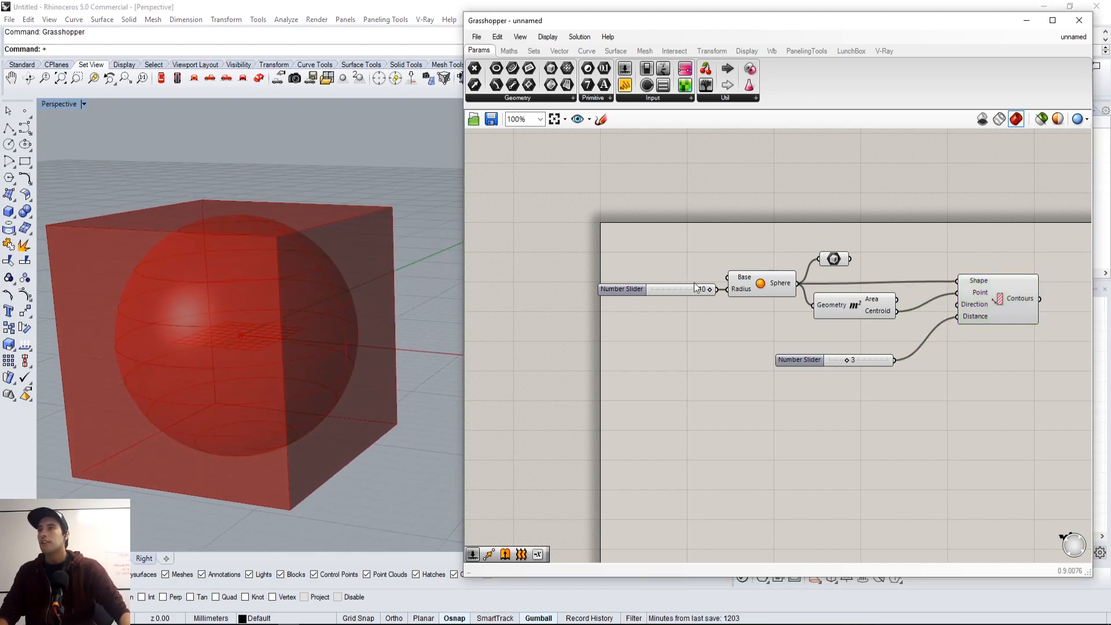
{"action": "right_click", "coordinate": [833, 258]}
{"action": "left_click", "coordinate": [857, 285]}
{"action": "right_click_drag", "start_coordinate": [233, 313], "coordinate": [219, 315]}
{"action": "left_click_drag", "start_coordinate": [981, 296], "coordinate": [984, 294]}
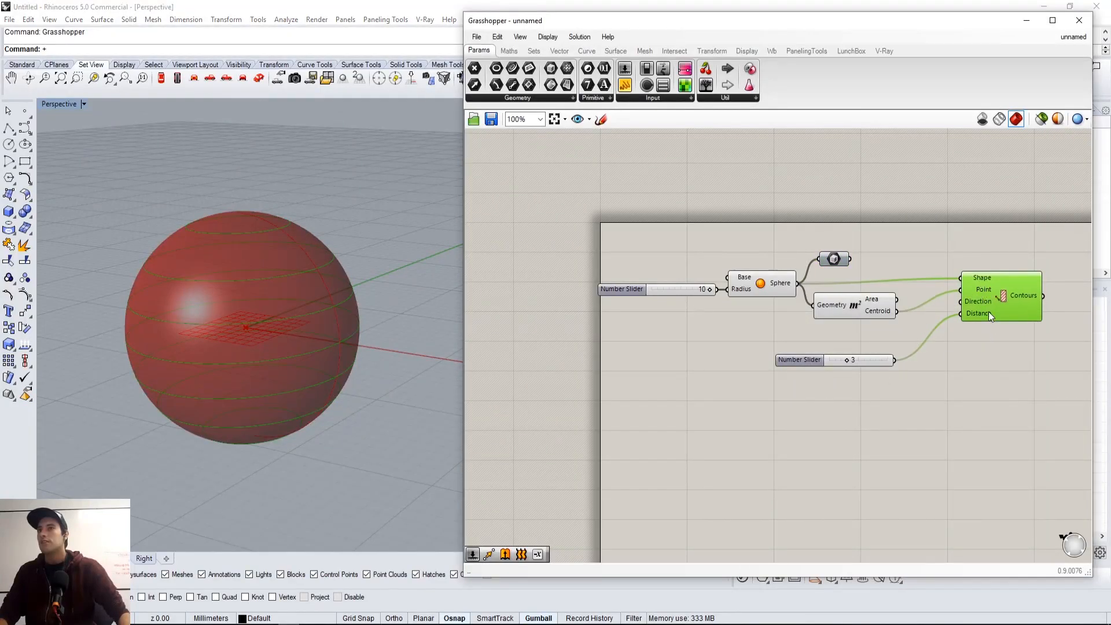
{"action": "right_click_drag", "start_coordinate": [322, 421], "coordinate": [283, 191]}
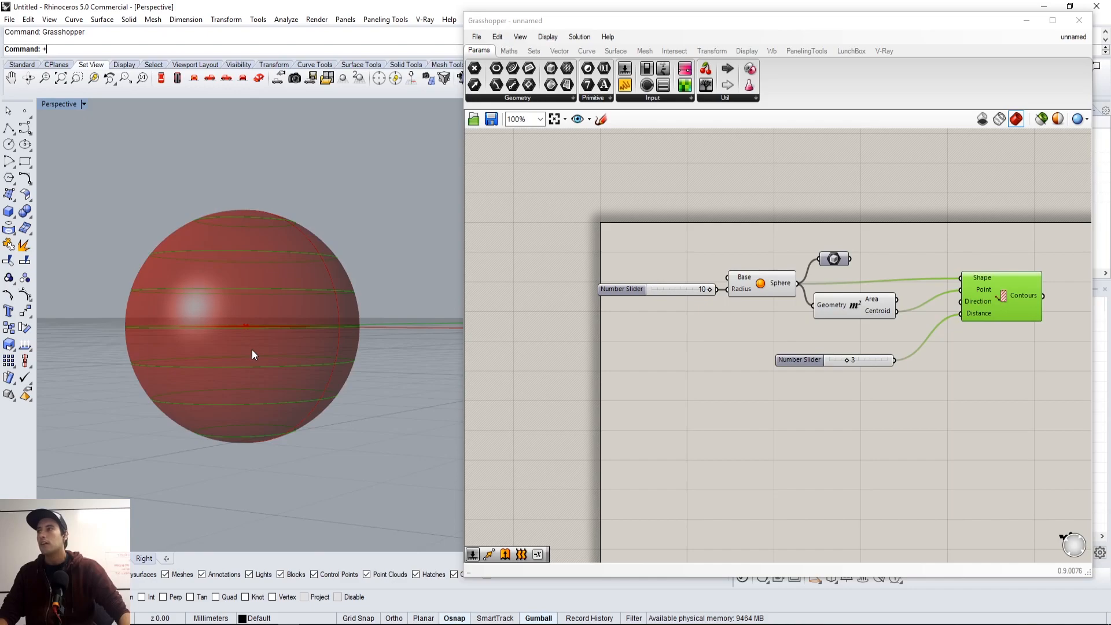
{"action": "right_click_drag", "start_coordinate": [253, 304], "coordinate": [217, 328]}
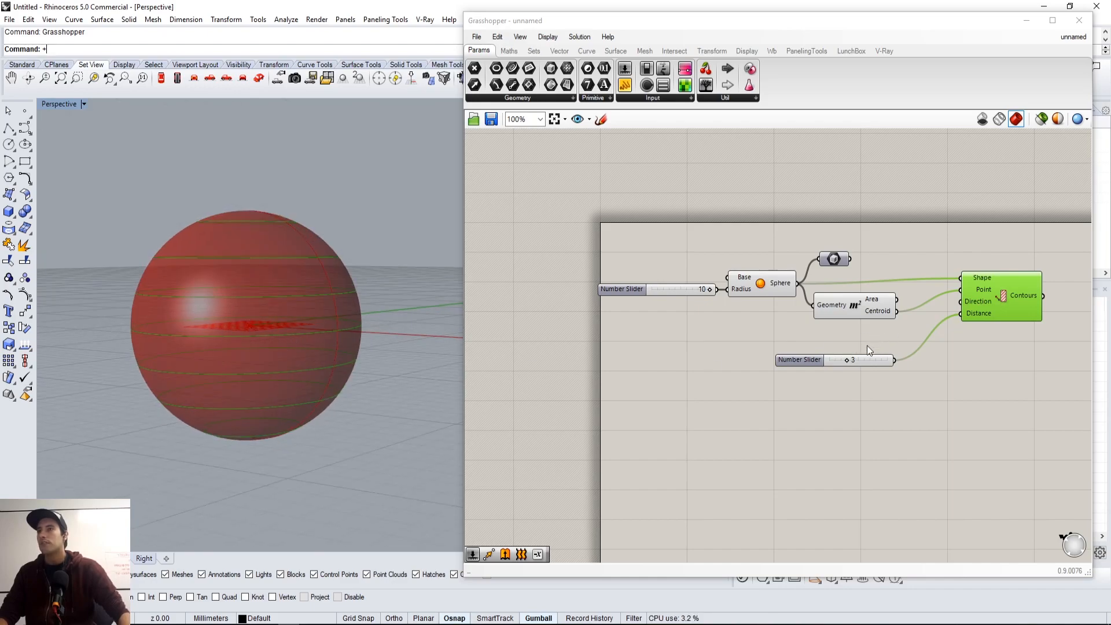
Tidy the layout by moving the distance slider under the Area component and bringing the Contour component closer.
{"action": "left_click_drag", "start_coordinate": [847, 360], "coordinate": [819, 336]}
{"action": "left_click", "coordinate": [826, 386]}
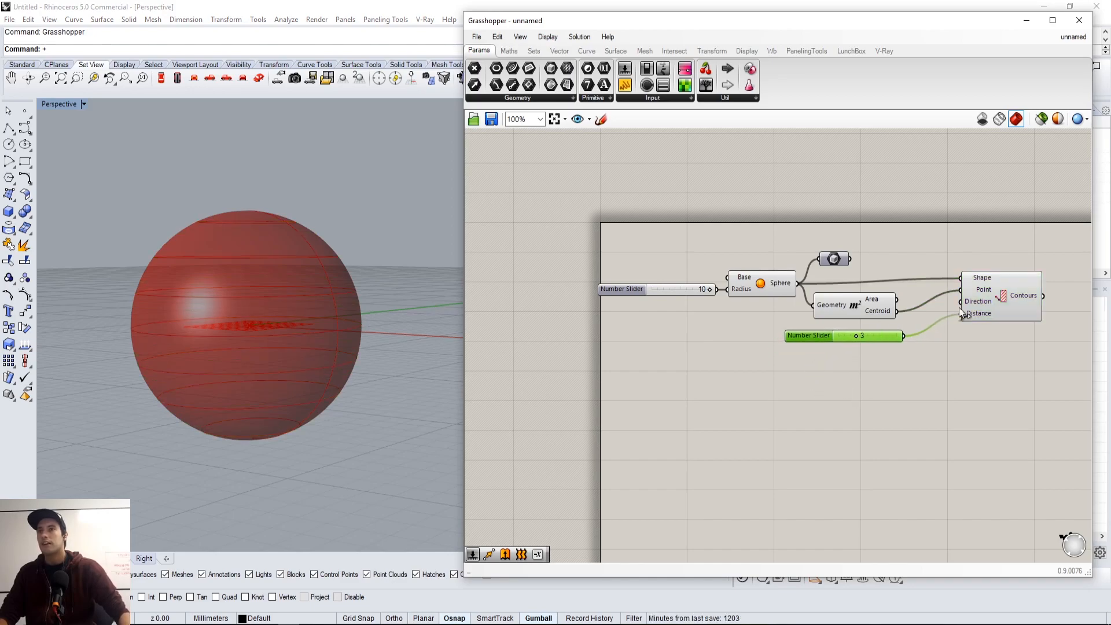
{"action": "left_click_drag", "start_coordinate": [1005, 293], "coordinate": [985, 295]}
{"action": "left_click", "coordinate": [985, 353]}
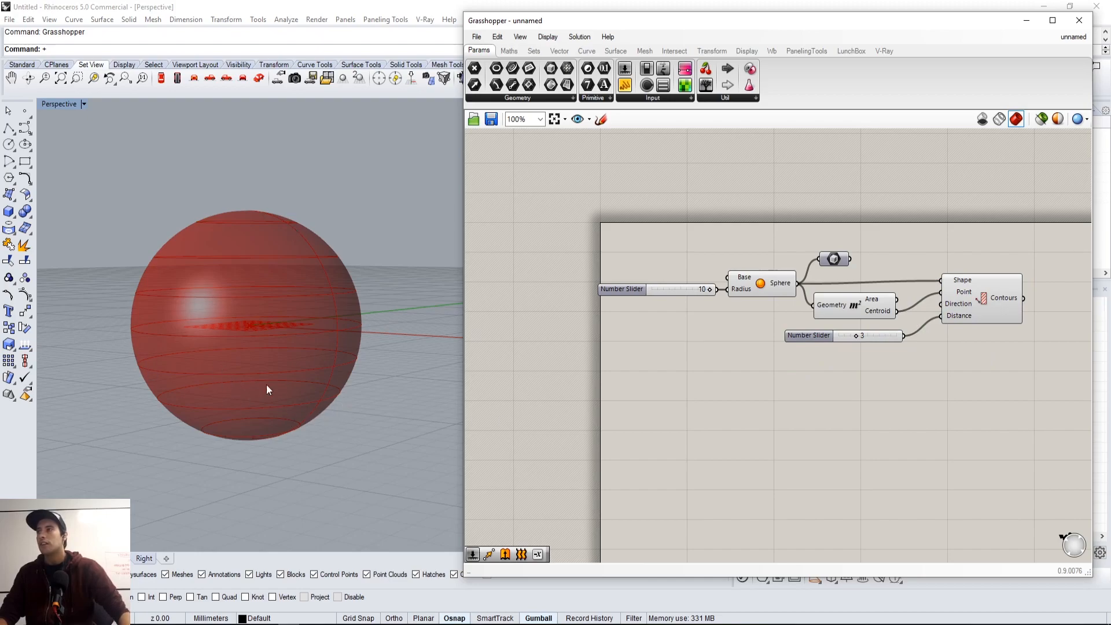
Turn the Box parameter's preview back on and move it slightly on the canvas.
{"action": "right_click_drag", "start_coordinate": [832, 263], "coordinate": [840, 281]}
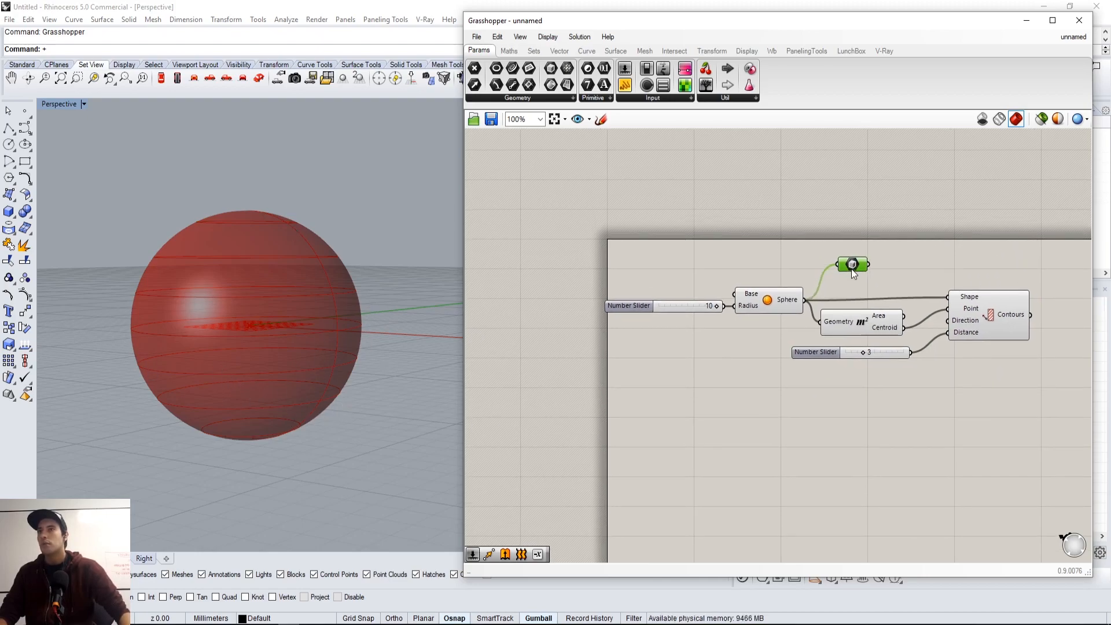
{"action": "right_click", "coordinate": [851, 263]}
{"action": "left_click", "coordinate": [888, 285]}
{"action": "right_click_drag", "start_coordinate": [917, 256], "coordinate": [881, 285]}
{"action": "left_click", "coordinate": [892, 232]}
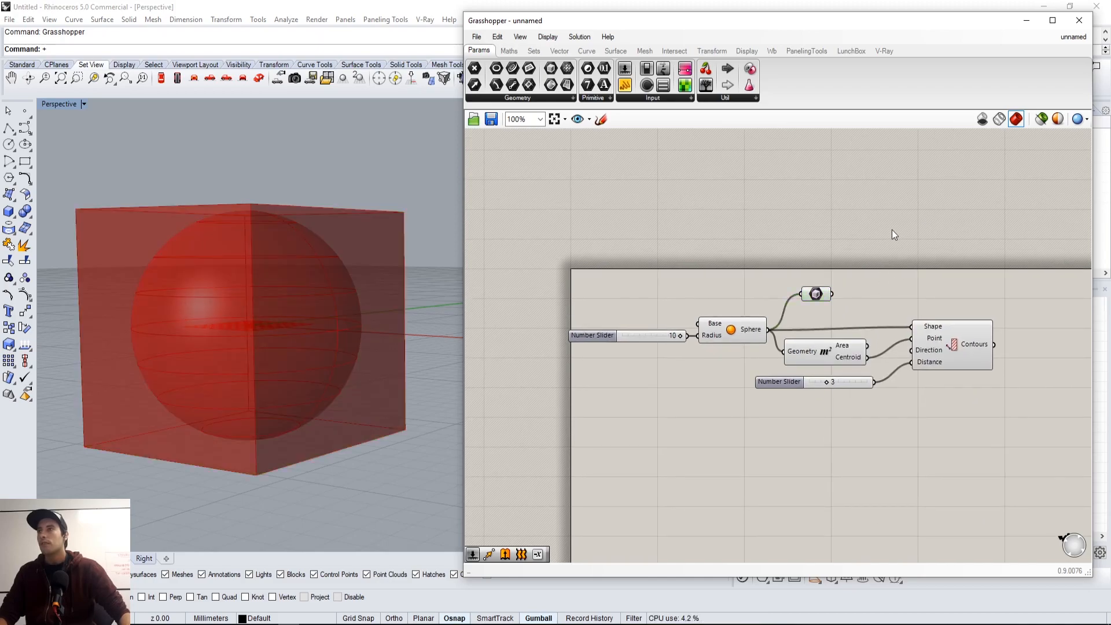
Add a Deconstruct Brep component and connect the Box parameter to its Brep input.
{"action": "double_click", "coordinate": [892, 231]}
{"action": "type", "text": "DEC"}
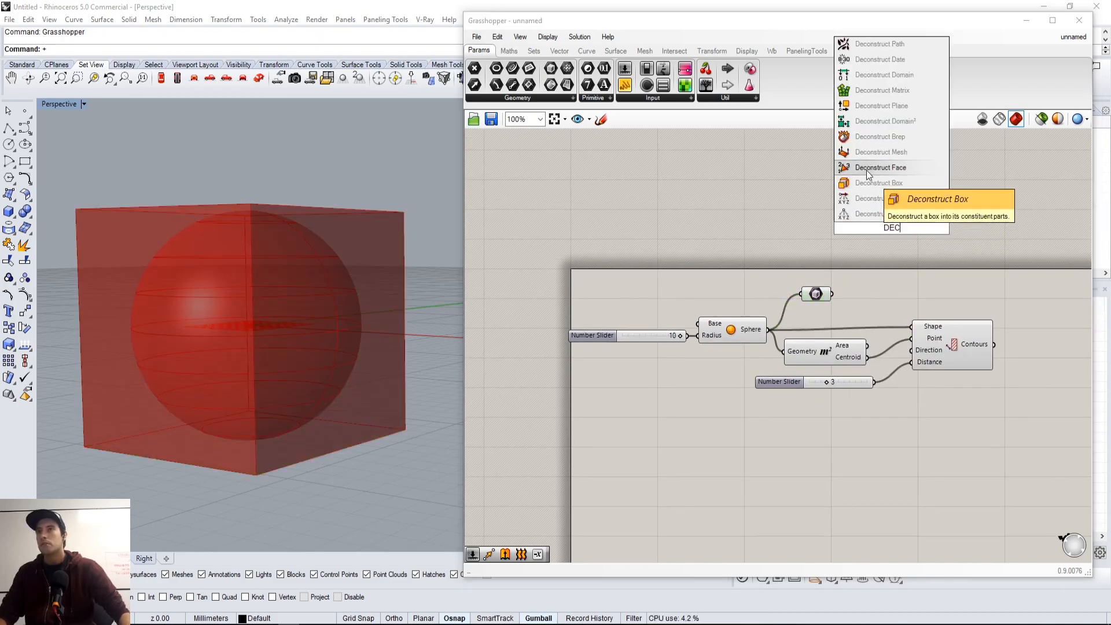
{"action": "left_click", "coordinate": [863, 136]}
{"action": "left_click_drag", "start_coordinate": [832, 292], "coordinate": [884, 271]}
{"action": "right_click_drag", "start_coordinate": [933, 279], "coordinate": [841, 269]}
{"action": "left_click", "coordinate": [896, 263]}
{"action": "right_click_drag", "start_coordinate": [311, 239], "coordinate": [348, 222]}
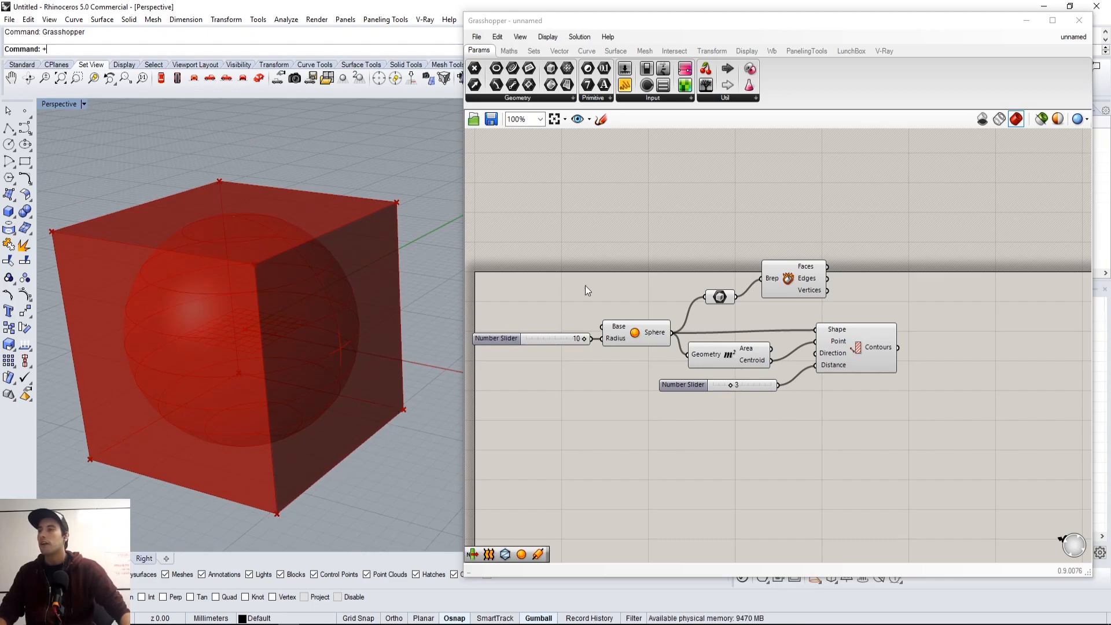
{"action": "left_click", "coordinate": [717, 228]}
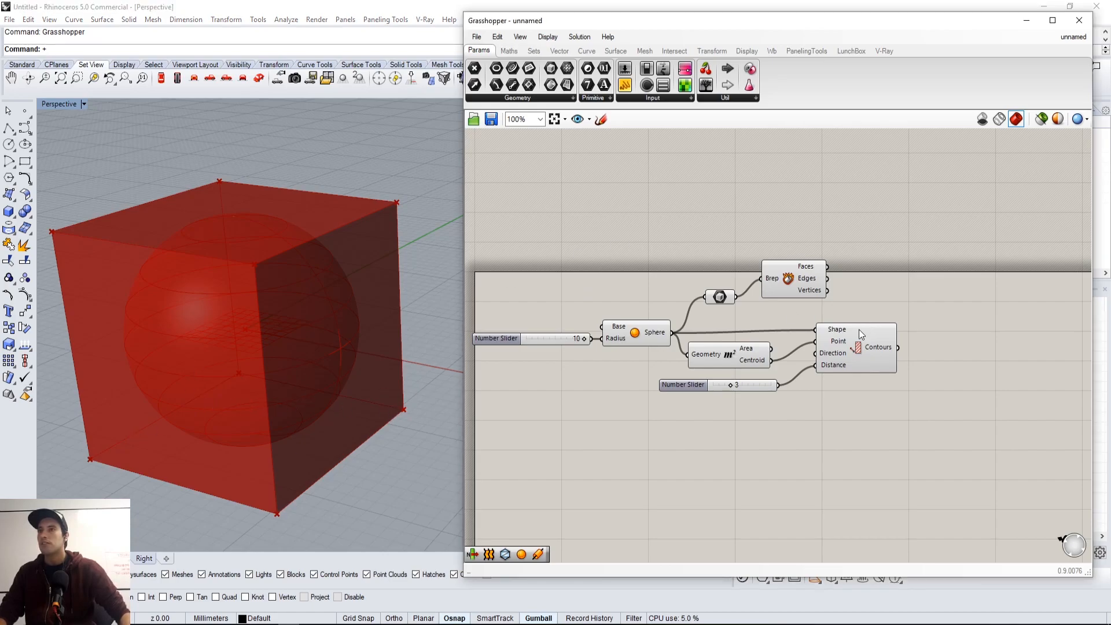
Add a List Item component and connect the Deconstruct Brep's Edges output to its List input.
{"action": "double_click", "coordinate": [872, 291]}
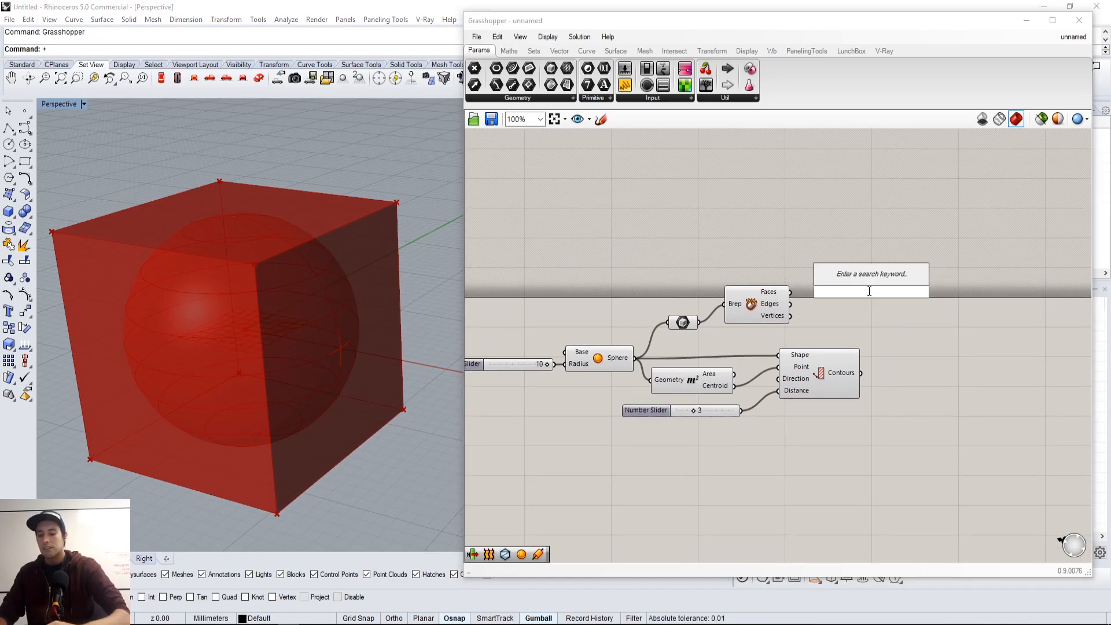
{"action": "type", "text": "LIST"}
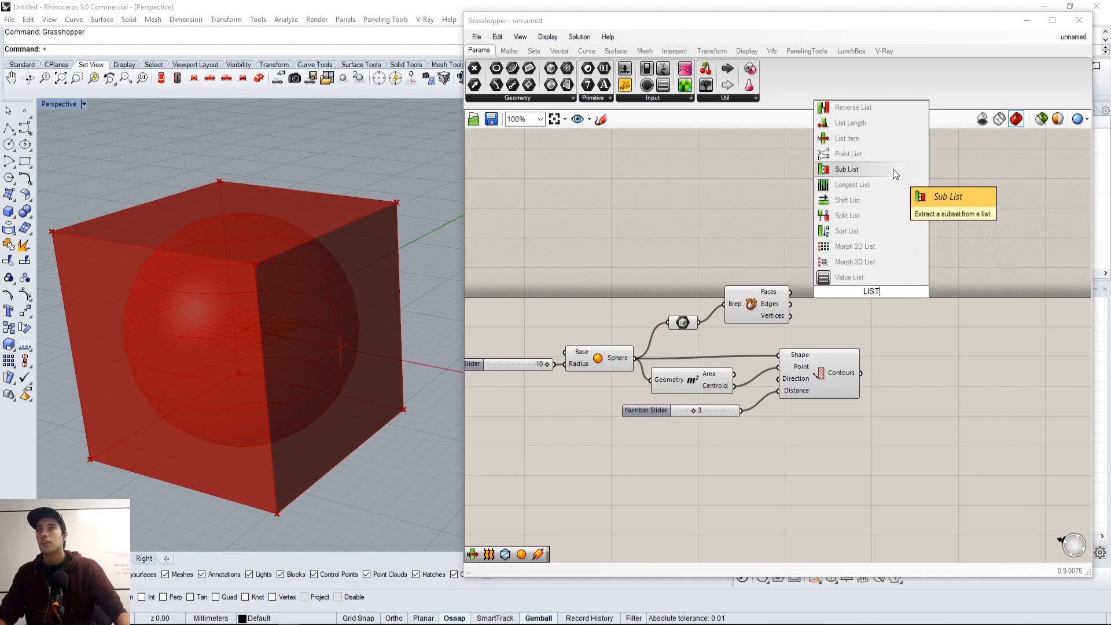
{"action": "left_click", "coordinate": [859, 140]}
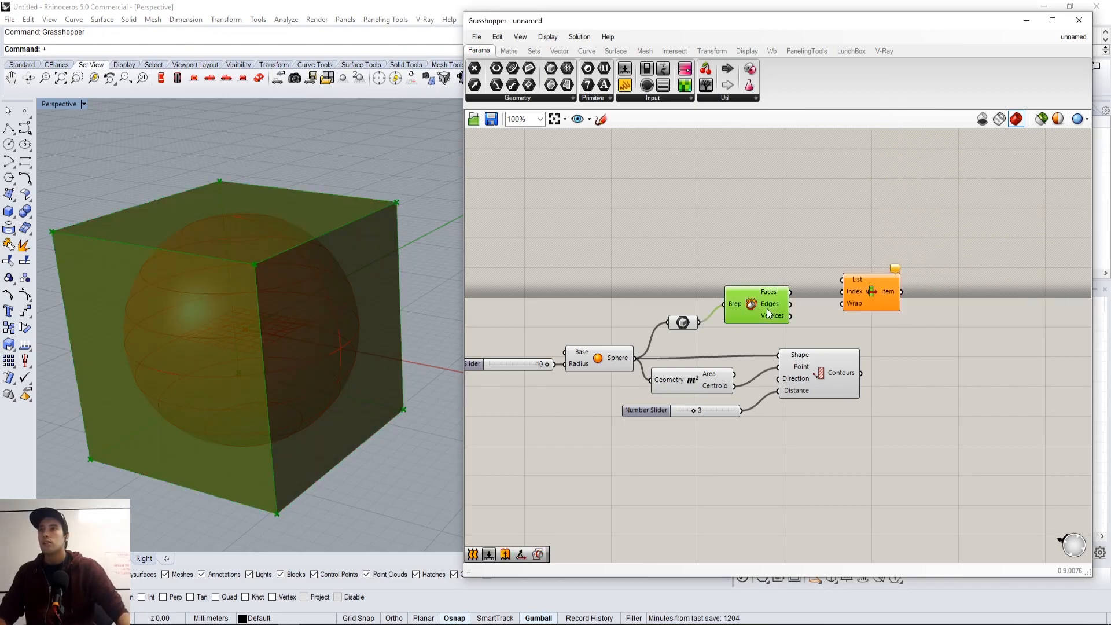
{"action": "left_click_drag", "start_coordinate": [790, 303], "coordinate": [839, 287]}
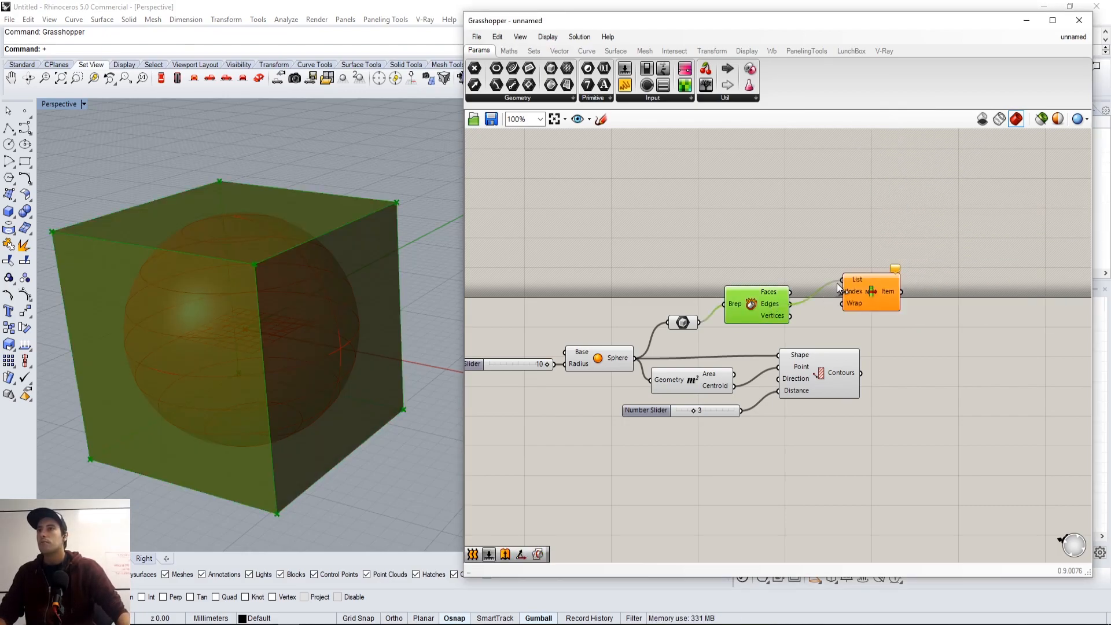
{"action": "left_click", "coordinate": [783, 223]}
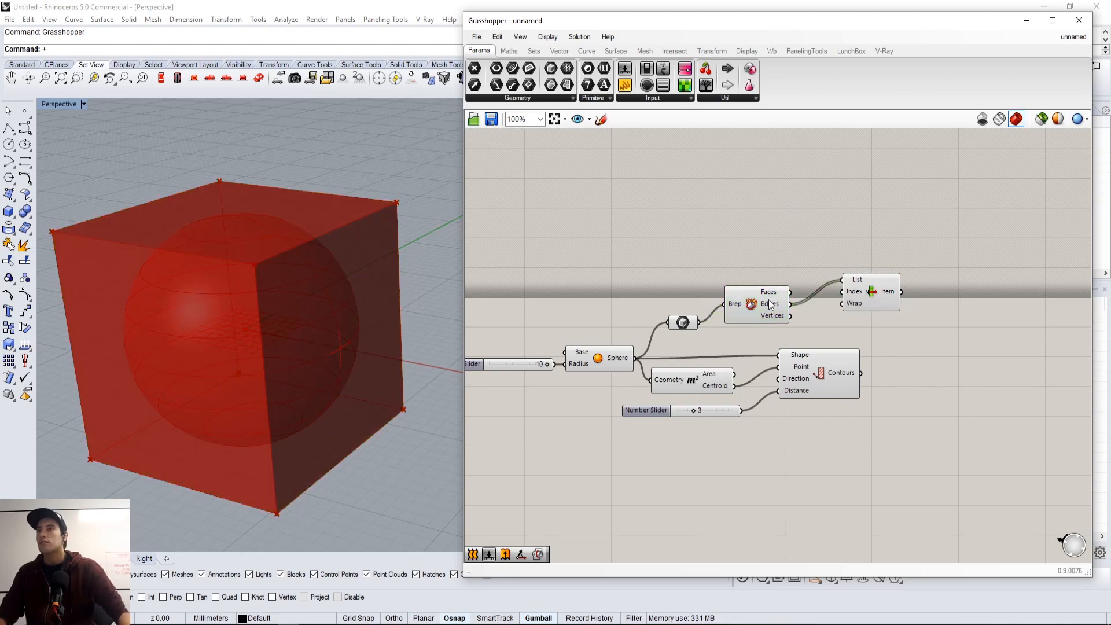
Turn off the preview of the Box parameter and the Deconstruct Brep component.
{"action": "mouse_move", "coordinate": [770, 305]}
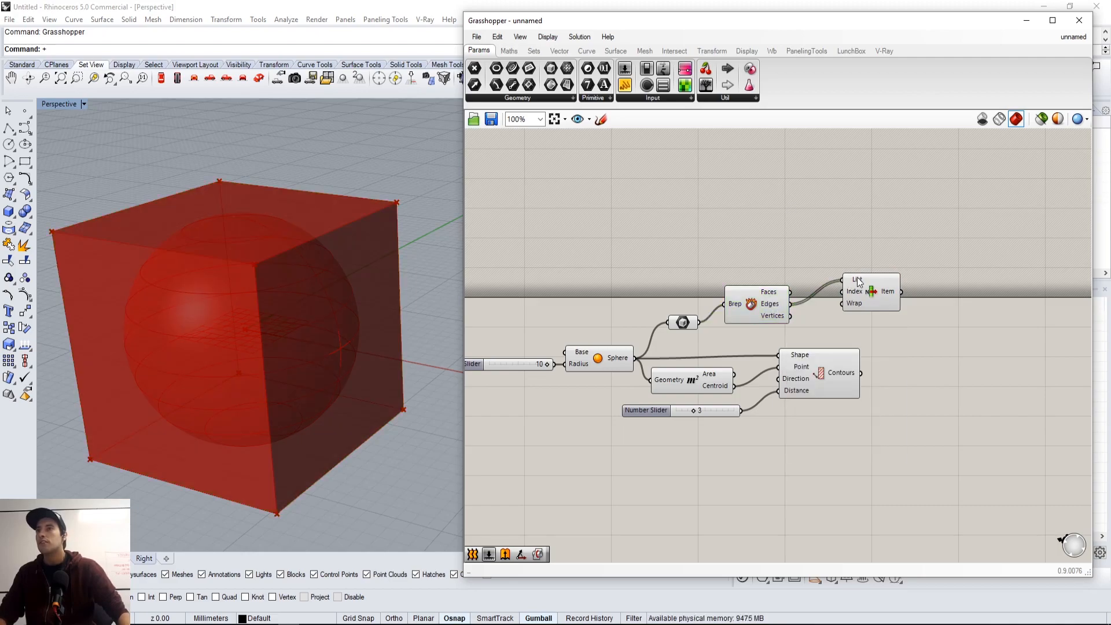
{"action": "mouse_move", "coordinate": [857, 278]}
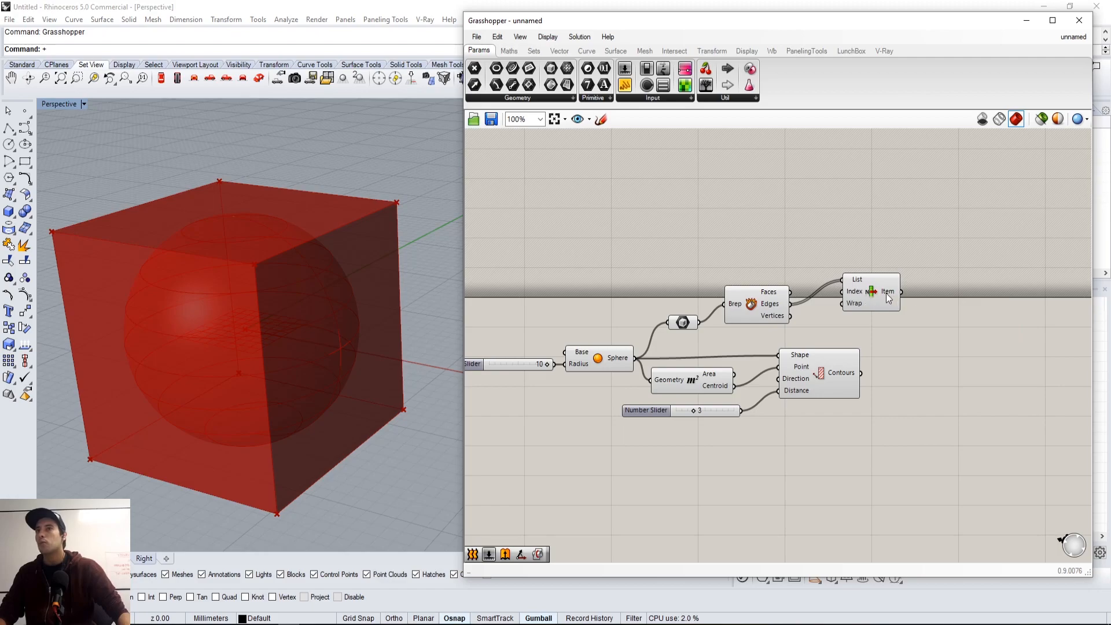
{"action": "left_click", "coordinate": [887, 296]}
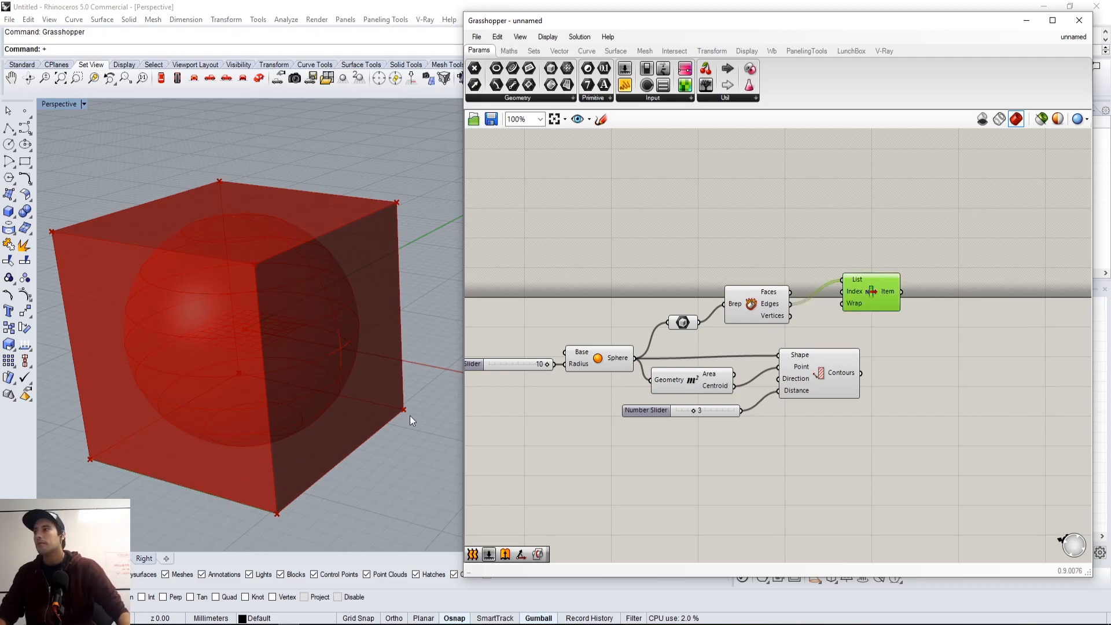
{"action": "left_click", "coordinate": [735, 276]}
{"action": "left_click_drag", "start_coordinate": [757, 331], "coordinate": [706, 279]}
{"action": "left_click", "coordinate": [769, 342]}
{"action": "left_click_drag", "start_coordinate": [779, 336], "coordinate": [658, 263]}
{"action": "left_click", "coordinate": [738, 263]}
{"action": "left_click_drag", "start_coordinate": [739, 263], "coordinate": [682, 354]}
{"action": "middle_click", "coordinate": [685, 341]}
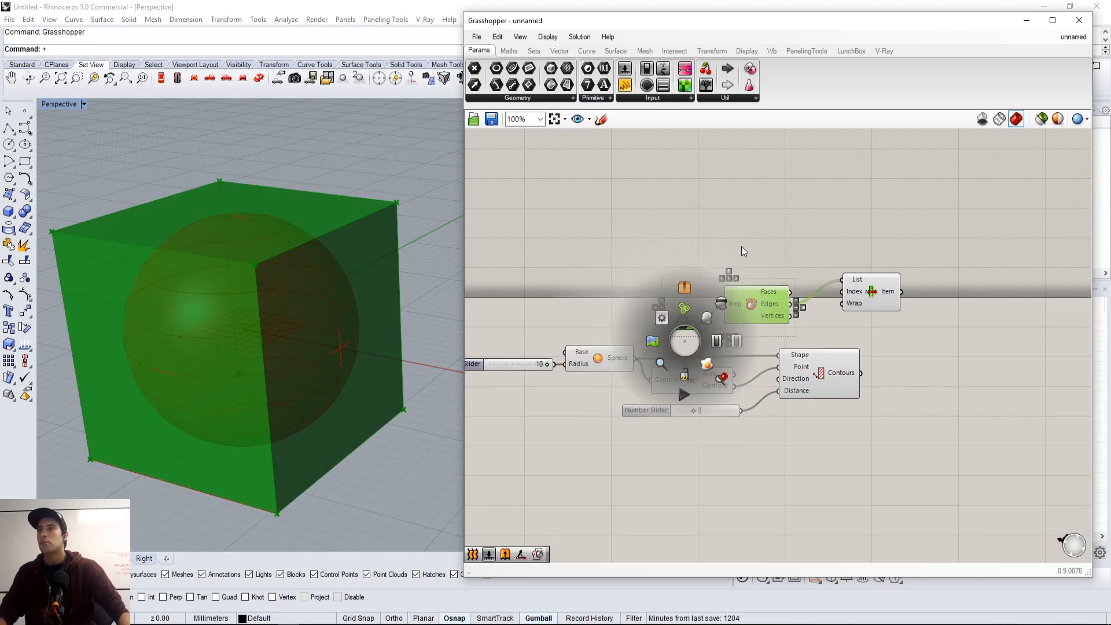
{"action": "left_click", "coordinate": [721, 304]}
Move the List Item closer to Deconstruct Brep and place a duplicate below it, with Edges also feeding the copy's List input.
{"action": "left_click_drag", "start_coordinate": [873, 295], "coordinate": [847, 293]}
{"action": "right_click_drag", "start_coordinate": [230, 391], "coordinate": [133, 455]}
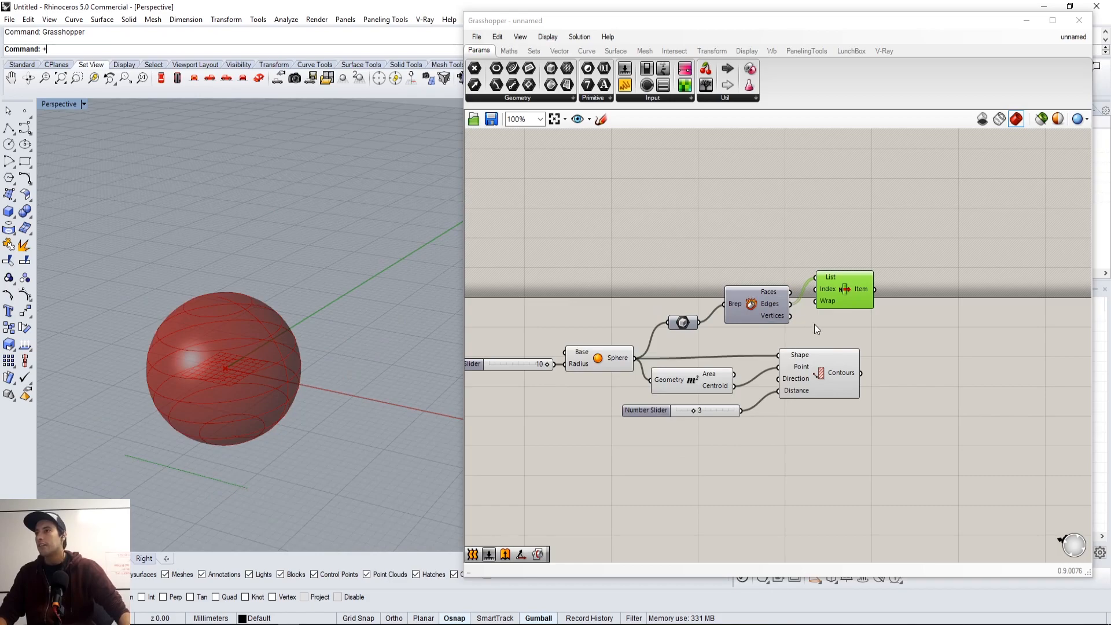
{"action": "scroll", "coordinate": [846, 290], "scroll_direction": "up", "scroll_amount": 1}
{"action": "left_click_drag", "start_coordinate": [846, 290], "coordinate": [847, 256]}
{"action": "left_click", "coordinate": [848, 311]}
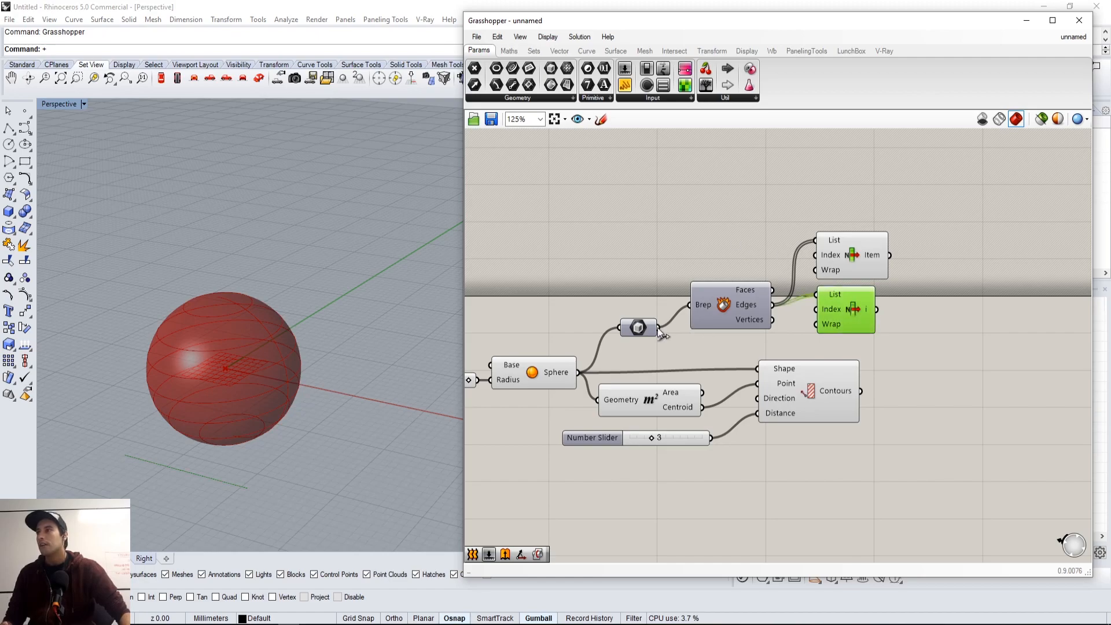
{"action": "left_click", "coordinate": [845, 239]}
{"action": "left_click", "coordinate": [840, 293]}
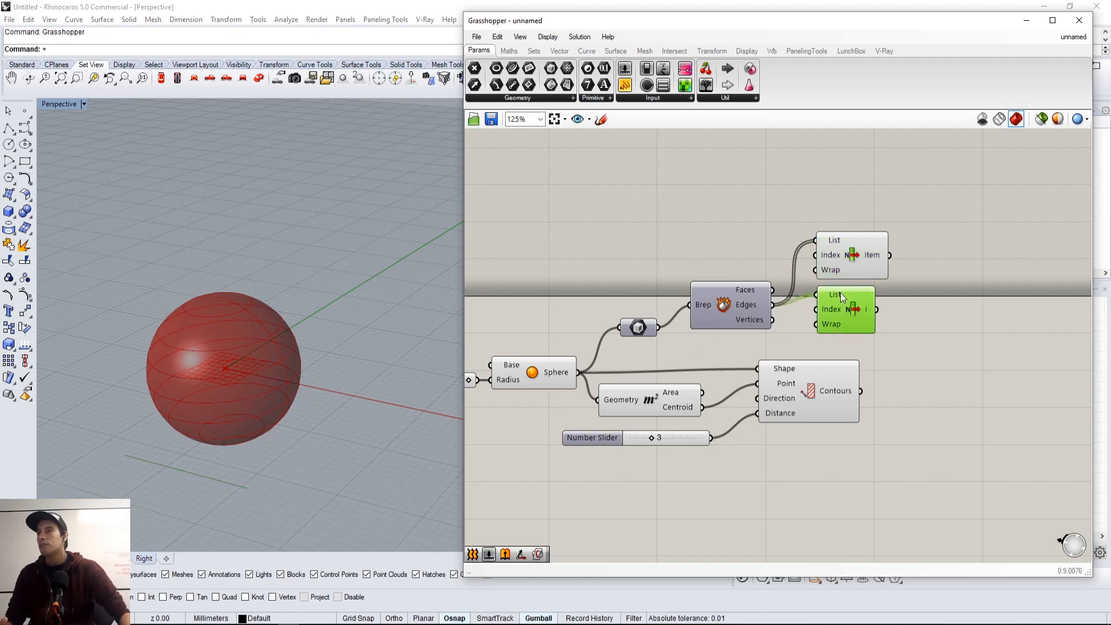
Set the Index of the lower List Item to 1 and check which box edge each List Item picks.
{"action": "double_click", "coordinate": [641, 203]}
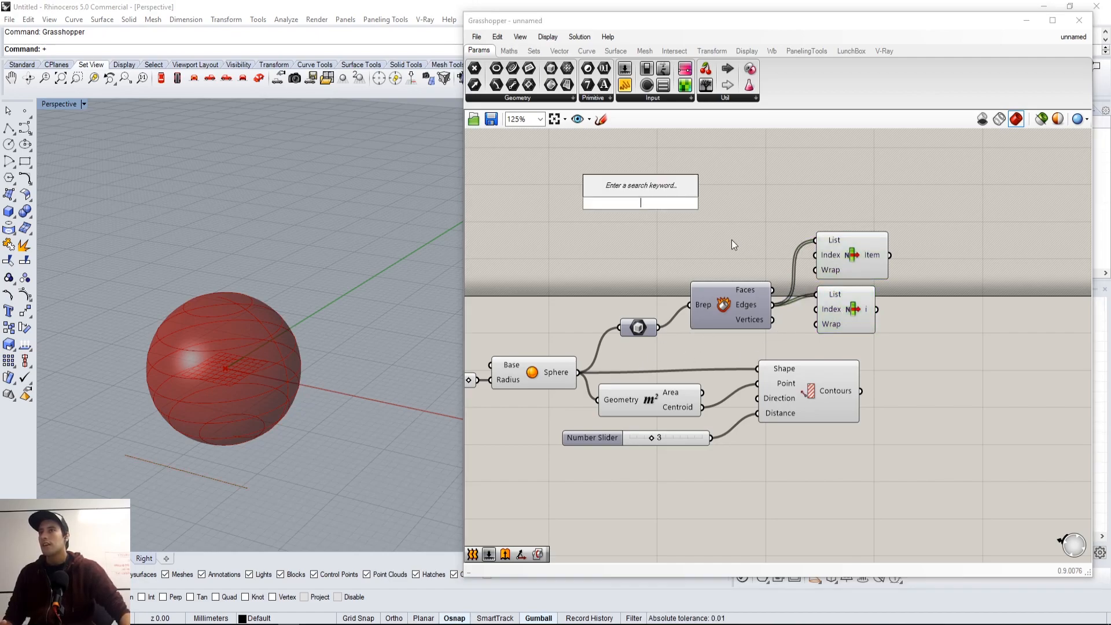
{"action": "right_click", "coordinate": [829, 309]}
{"action": "mouse_move", "coordinate": [884, 425]}
{"action": "type", "text": "1"}
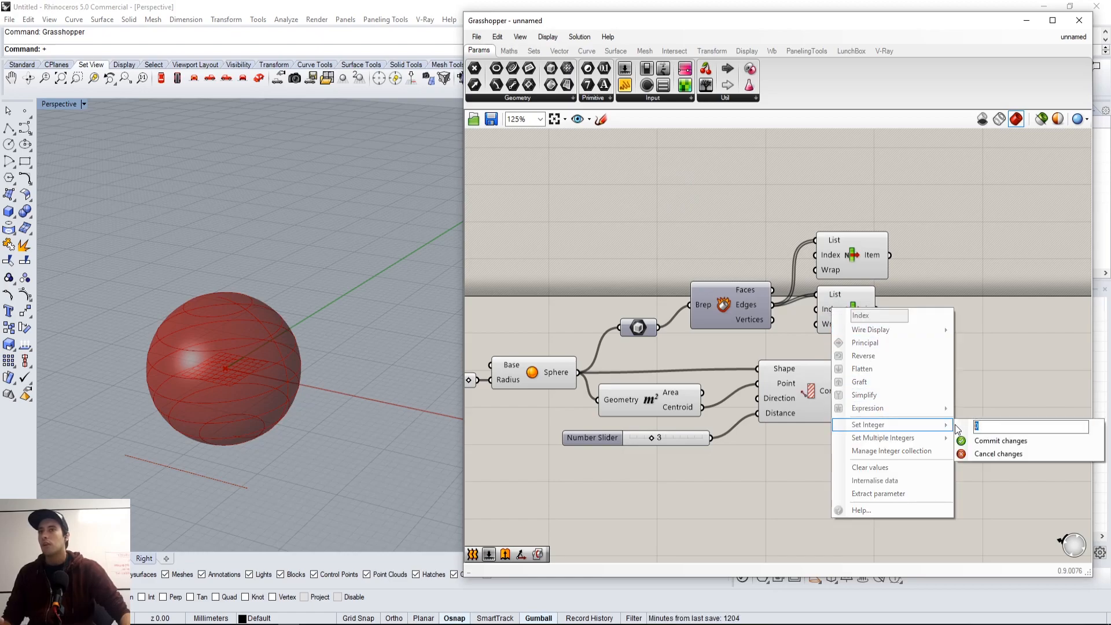
{"action": "left_click", "coordinate": [999, 451]}
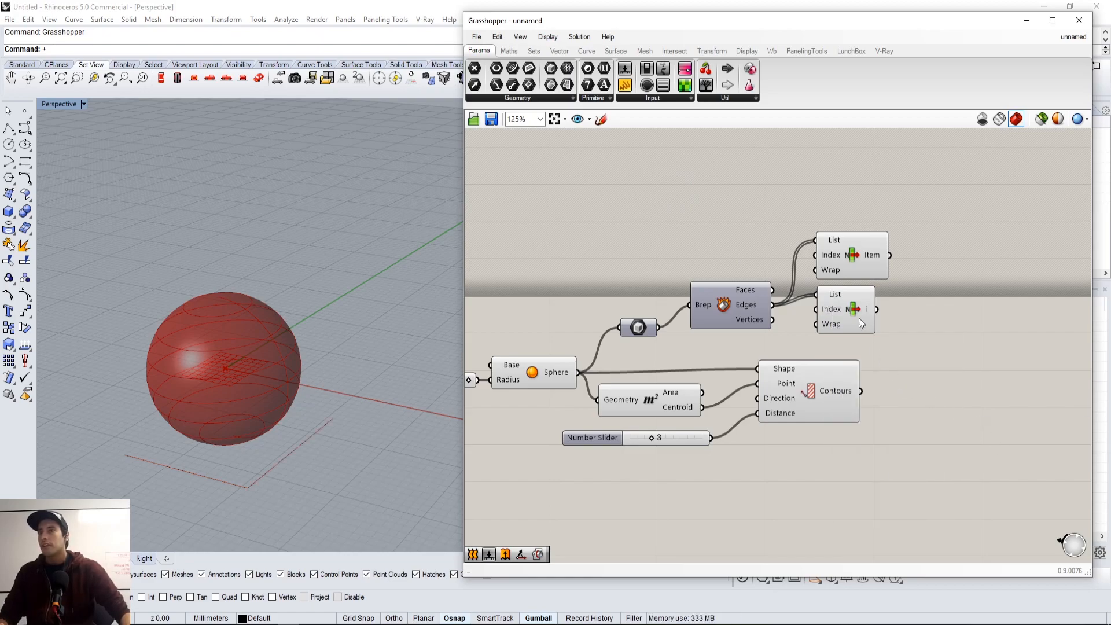
{"action": "left_click", "coordinate": [850, 264]}
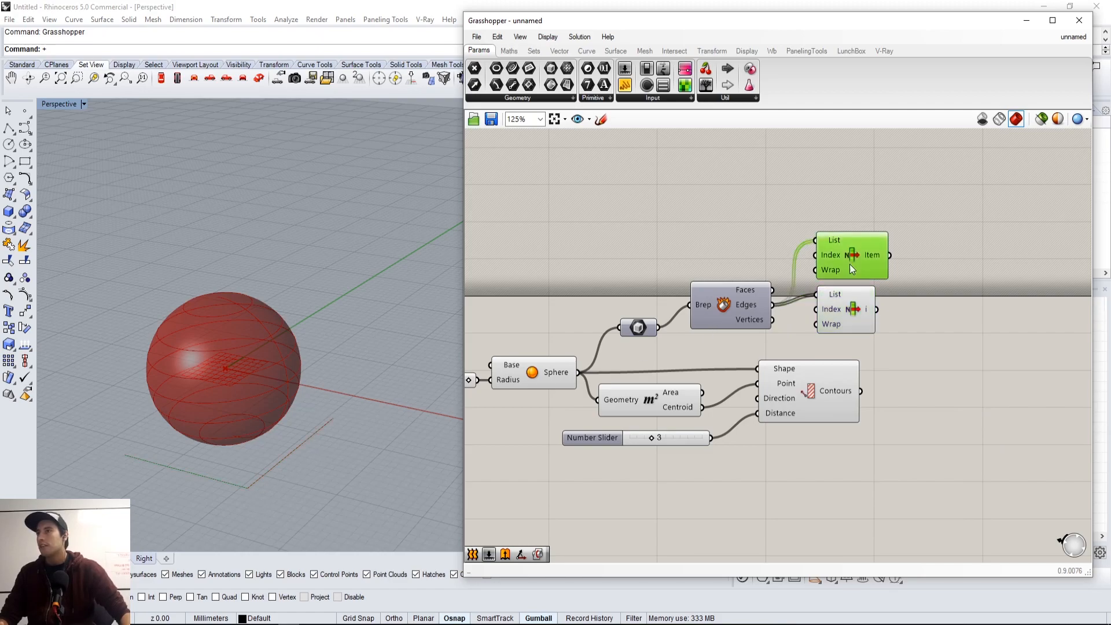
{"action": "left_click", "coordinate": [890, 376]}
Move the Contour component further right and connect the upper List Item's output to its Direction input.
{"action": "right_click_drag", "start_coordinate": [895, 406], "coordinate": [845, 370]}
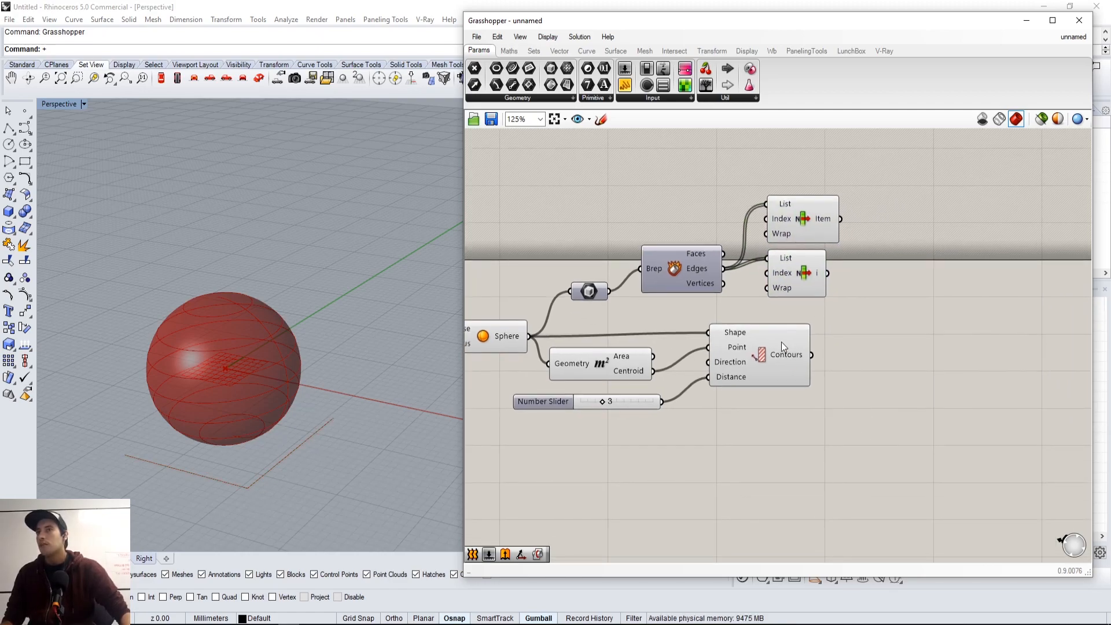
{"action": "left_click_drag", "start_coordinate": [782, 342], "coordinate": [899, 350]}
{"action": "left_click", "coordinate": [892, 278]}
{"action": "left_click_drag", "start_coordinate": [823, 342], "coordinate": [826, 341]}
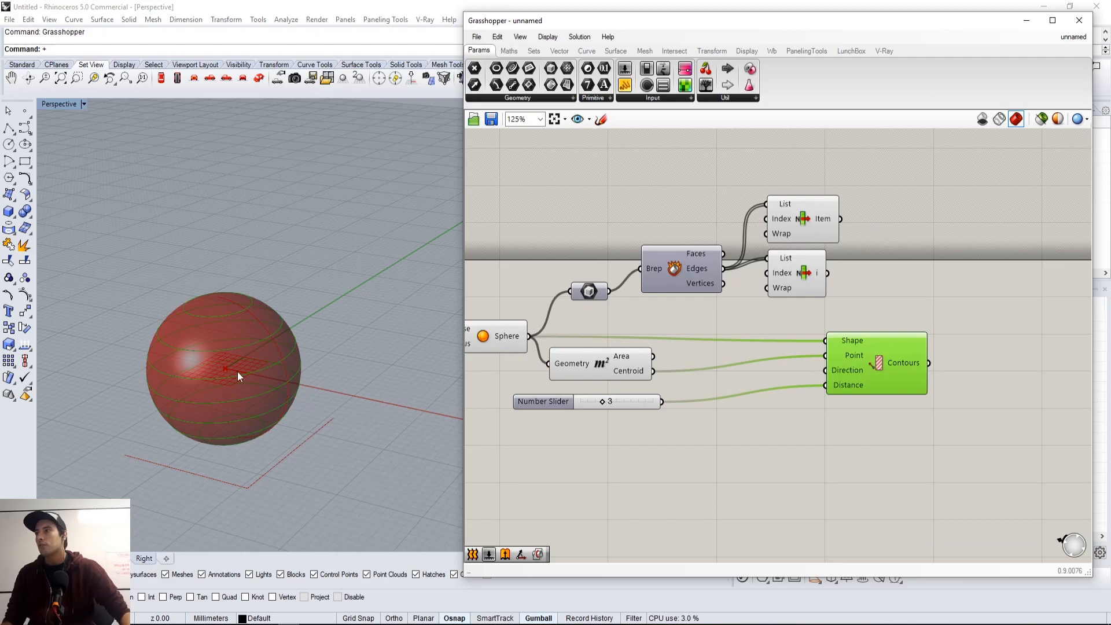
{"action": "left_click_drag", "start_coordinate": [857, 207], "coordinate": [814, 226]}
{"action": "right_click_drag", "start_coordinate": [810, 229], "coordinate": [757, 235]}
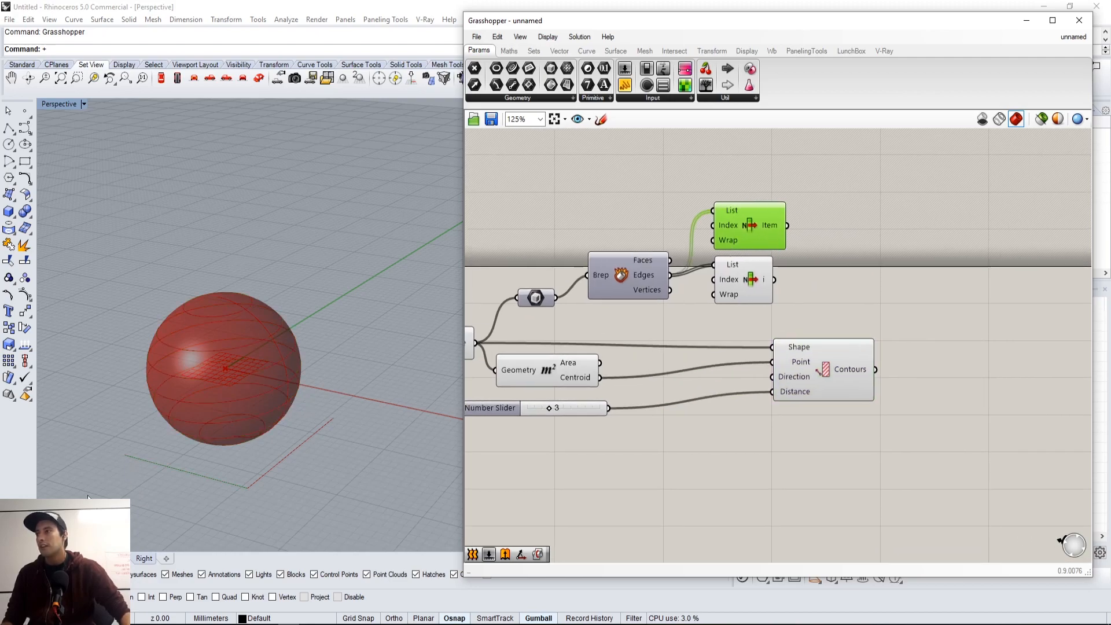
{"action": "left_click_drag", "start_coordinate": [787, 225], "coordinate": [834, 373]}
{"action": "right_click_drag", "start_coordinate": [260, 382], "coordinate": [272, 338]}
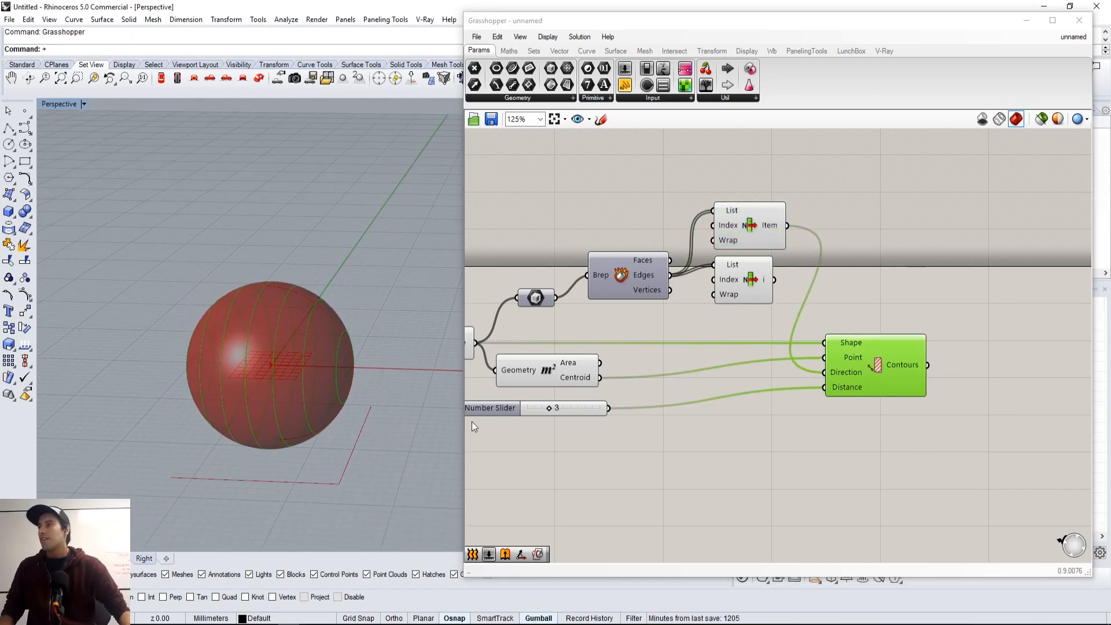
Duplicate the Contour component with its connections and arrange the two Contour components one above the other.
{"action": "left_click", "coordinate": [731, 213]}
{"action": "left_click", "coordinate": [872, 374], "text": "shift"}
{"action": "left_click", "coordinate": [915, 293]}
{"action": "left_click_drag", "start_coordinate": [859, 381], "coordinate": [901, 376]}
{"action": "left_click", "coordinate": [888, 467]}
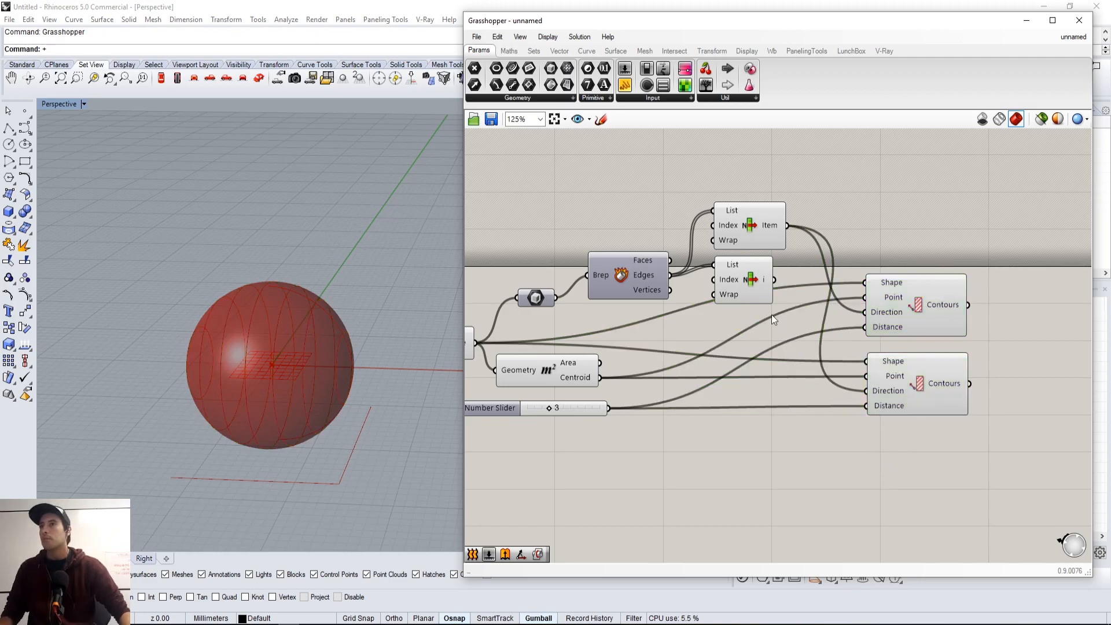
Connect the lower List Item's output to the lower Contour's Direction input, replacing its existing wire.
{"action": "left_click", "coordinate": [755, 283]}
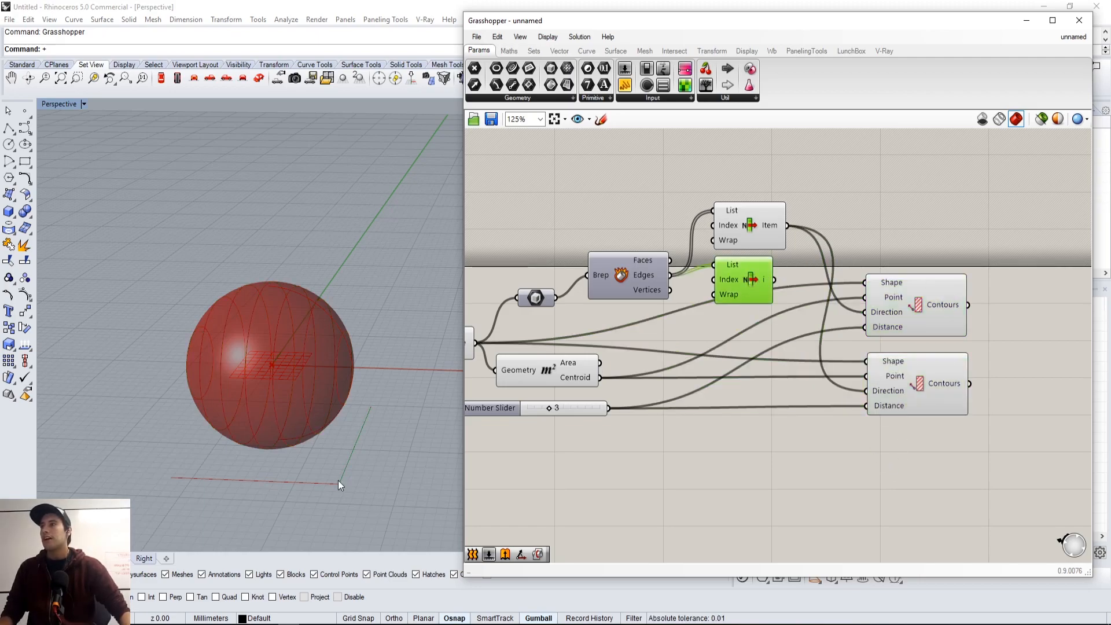
{"action": "left_click_drag", "start_coordinate": [774, 279], "coordinate": [862, 391]}
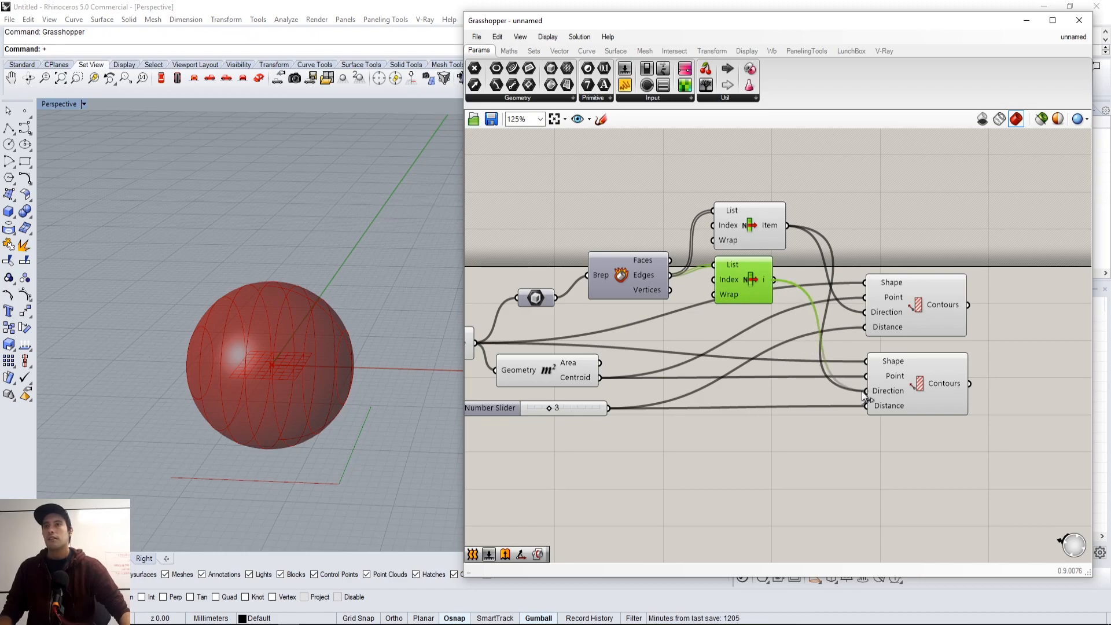
{"action": "left_click", "coordinate": [850, 433]}
{"action": "left_click_drag", "start_coordinate": [955, 458], "coordinate": [894, 272]}
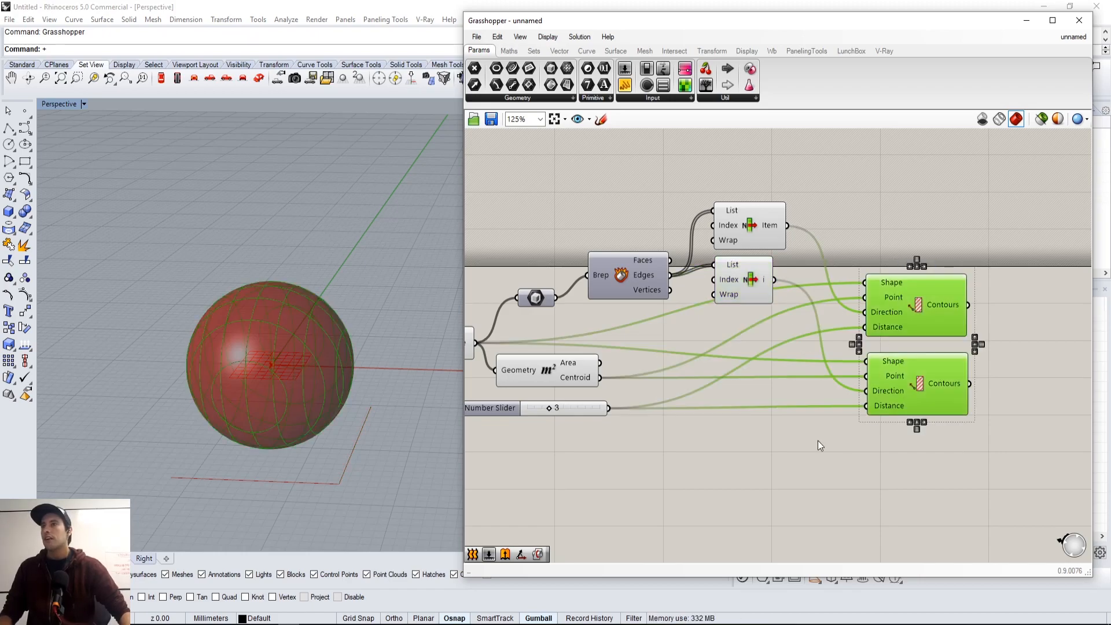
{"action": "left_click", "coordinate": [827, 427]}
Turn off the preview of both List Item components and the Area component.
{"action": "right_click_drag", "start_coordinate": [779, 438], "coordinate": [881, 430]}
{"action": "scroll", "coordinate": [880, 428], "scroll_direction": "down", "scroll_amount": 1}
{"action": "left_click_drag", "start_coordinate": [892, 404], "coordinate": [712, 245]}
{"action": "middle_click", "coordinate": [728, 243]}
{"action": "left_click", "coordinate": [764, 207]}
{"action": "left_click", "coordinate": [876, 215]}
{"action": "left_click_drag", "start_coordinate": [1042, 487], "coordinate": [944, 315]}
{"action": "left_click", "coordinate": [966, 436]}
Inspect the curves from both Contour components and set the distance slider to 2.
{"action": "scroll", "coordinate": [1001, 348], "scroll_direction": "up", "scroll_amount": 3}
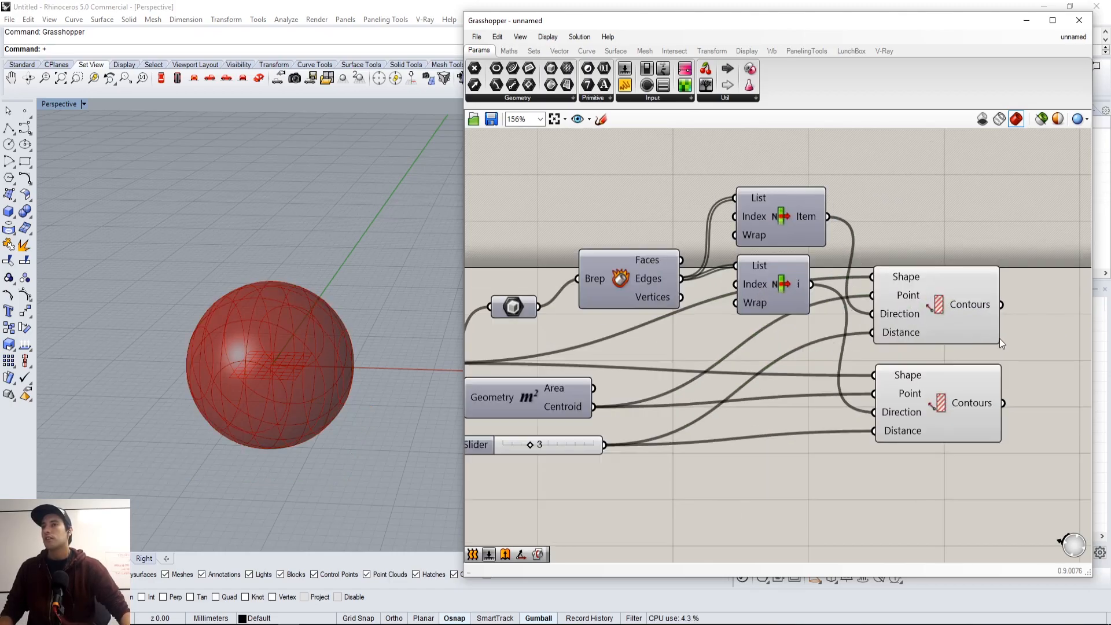
{"action": "left_click", "coordinate": [939, 301]}
{"action": "left_click", "coordinate": [957, 401], "text": "shift"}
{"action": "scroll", "coordinate": [359, 362], "scroll_direction": "up", "scroll_amount": 3}
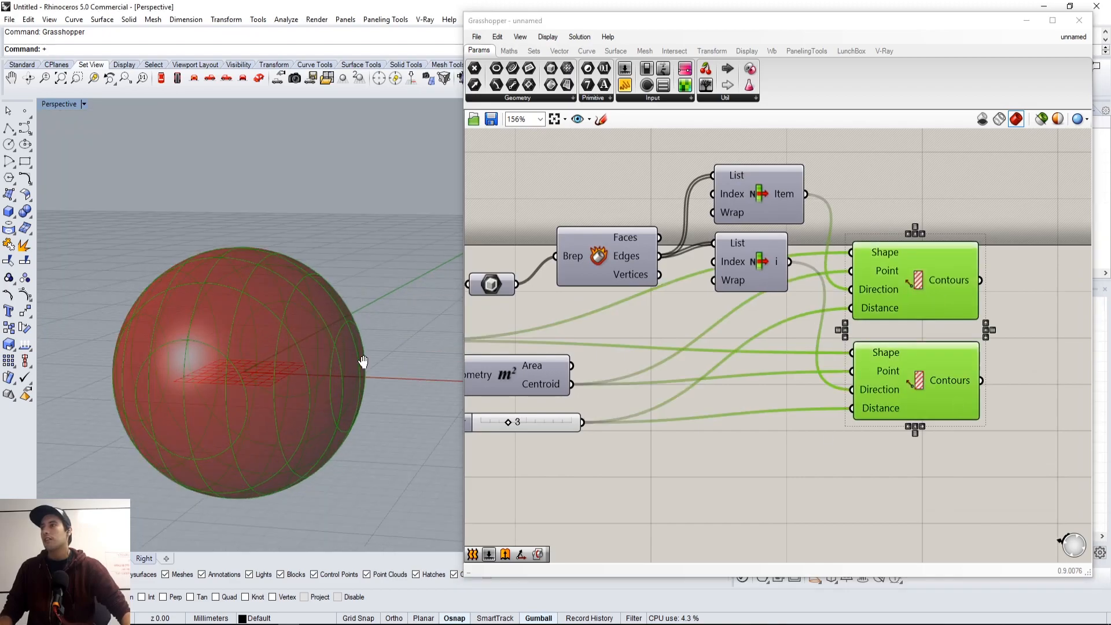
{"action": "left_click", "coordinate": [693, 486]}
{"action": "scroll", "coordinate": [775, 429], "scroll_direction": "up", "scroll_amount": 3}
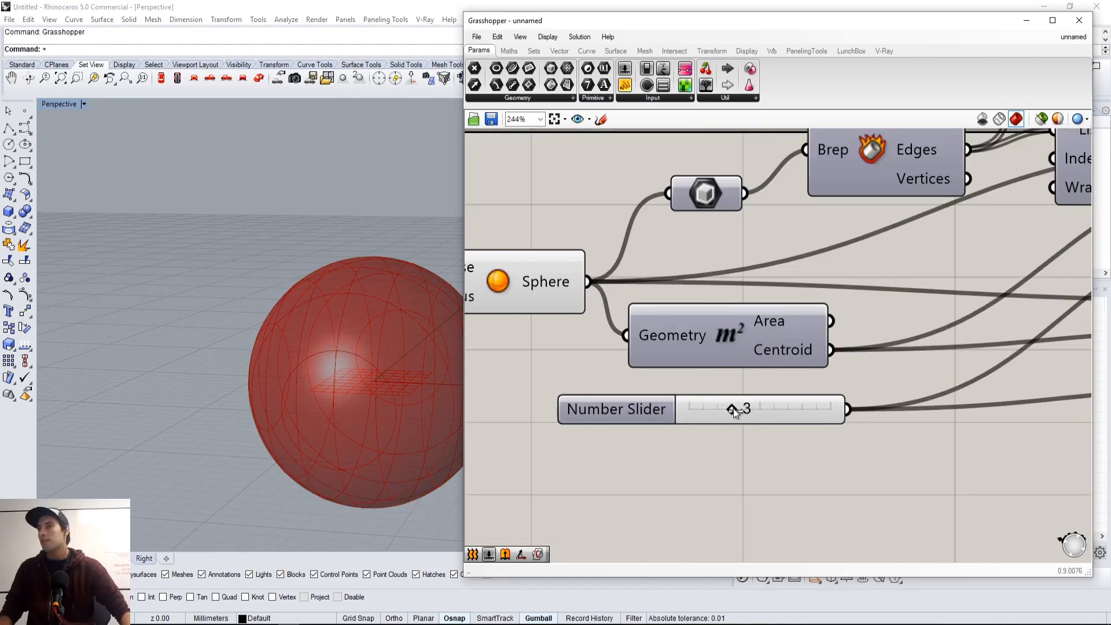
{"action": "mouse_move", "coordinate": [721, 410]}
{"action": "left_mouse_down"}
{"action": "mouse_move", "coordinate": [766, 413]}
{"action": "mouse_move", "coordinate": [706, 414]}
{"action": "mouse_move", "coordinate": [731, 428]}
{"action": "left_mouse_up"}
{"action": "scroll", "coordinate": [752, 429], "scroll_direction": "down", "scroll_amount": 6}
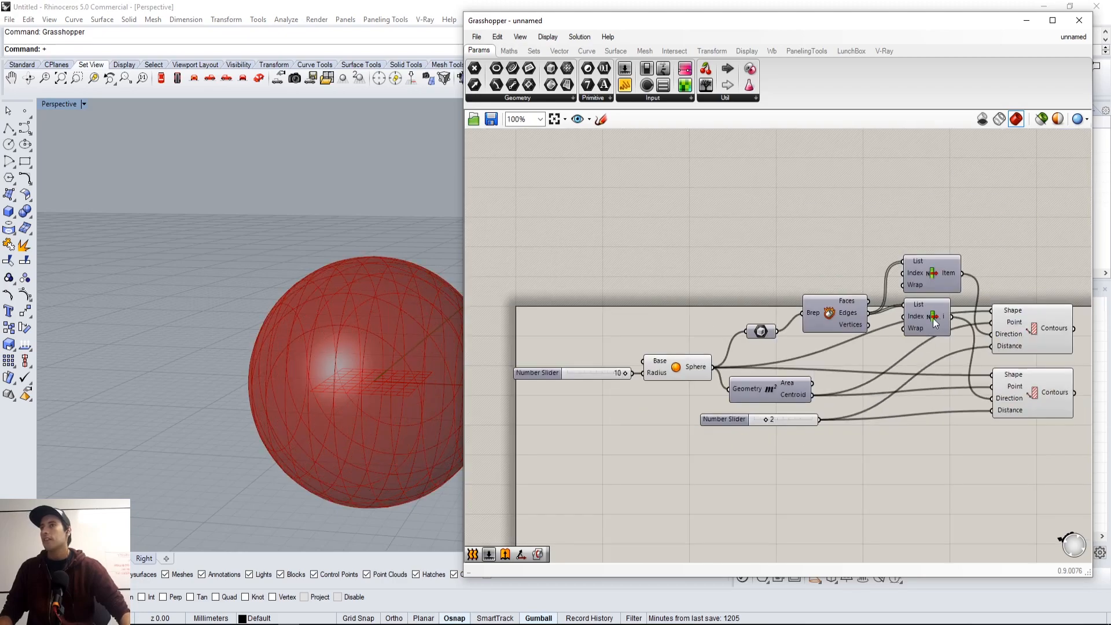
Turn off the preview of the Sphere component.
{"action": "left_click", "coordinate": [644, 373]}
{"action": "middle_click", "coordinate": [644, 395]}
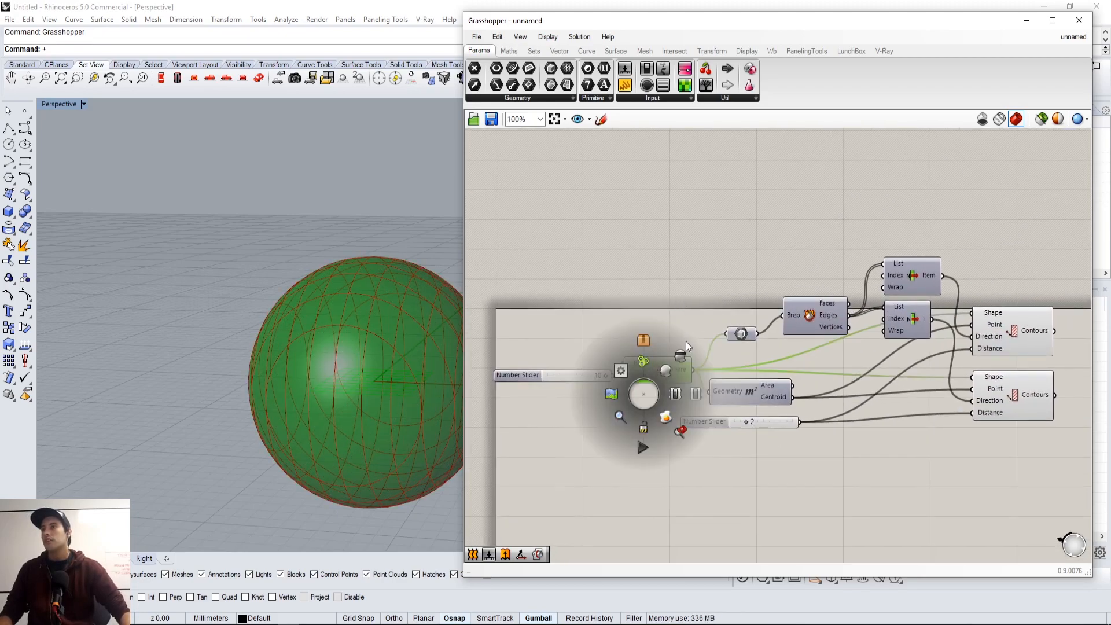
{"action": "left_click", "coordinate": [681, 353]}
Add a Boundary Surfaces component for each Contour and connect the Contours outputs to their Edges inputs.
{"action": "right_click_drag", "start_coordinate": [960, 328], "coordinate": [772, 308]}
{"action": "double_click", "coordinate": [902, 328]}
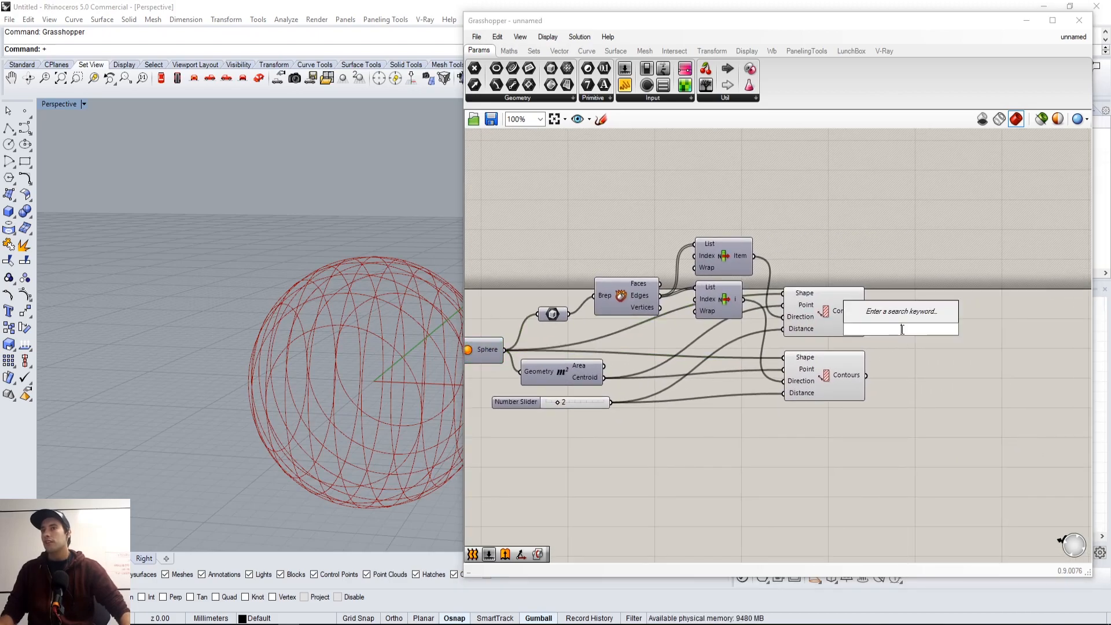
{"action": "type", "text": "BOUND"}
{"action": "key", "text": "Return"}
{"action": "left_click_drag", "start_coordinate": [882, 333], "coordinate": [883, 378]}
{"action": "mouse_move", "coordinate": [926, 379]}
{"action": "left_mouse_down"}
{"action": "mouse_move", "coordinate": [885, 378]}
{"action": "mouse_move", "coordinate": [928, 368]}
{"action": "left_mouse_up"}
{"action": "left_click", "coordinate": [932, 395]}
{"action": "left_click", "coordinate": [909, 343]}
Set the contour distance slider to 4.
{"action": "right_click_drag", "start_coordinate": [351, 245], "coordinate": [356, 339]}
{"action": "right_click_drag", "start_coordinate": [677, 274], "coordinate": [813, 223]}
{"action": "scroll", "coordinate": [598, 325], "scroll_direction": "up", "scroll_amount": 1}
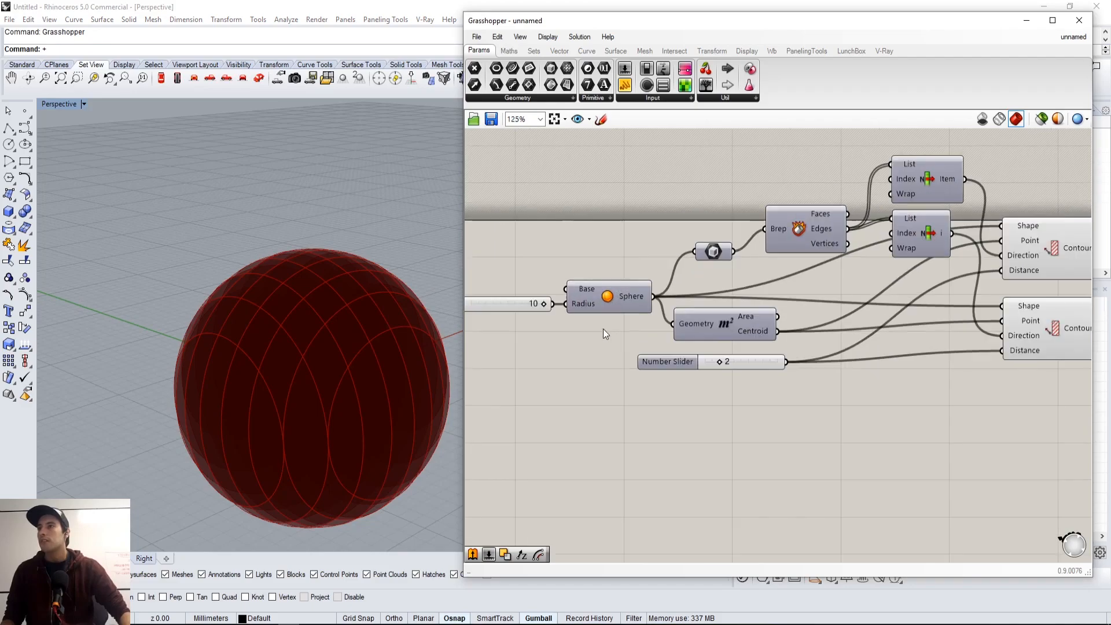
{"action": "right_click_drag", "start_coordinate": [599, 325], "coordinate": [721, 399]}
{"action": "right_click_drag", "start_coordinate": [352, 347], "coordinate": [335, 405]}
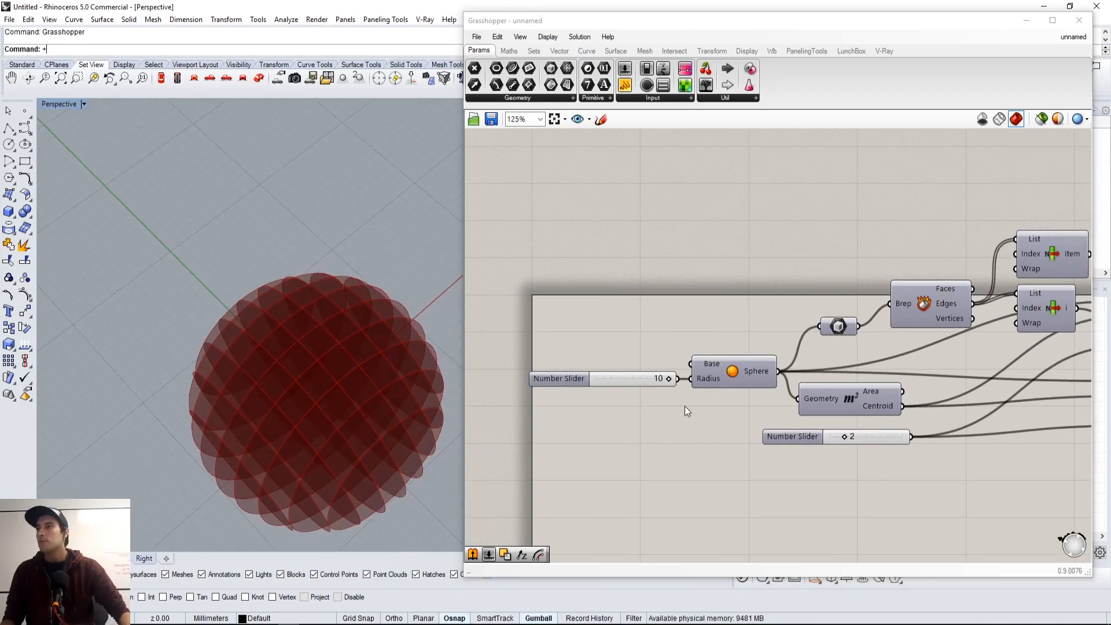
{"action": "scroll", "coordinate": [853, 443], "scroll_direction": "up", "scroll_amount": 3}
{"action": "left_click_drag", "start_coordinate": [829, 433], "coordinate": [863, 432]}
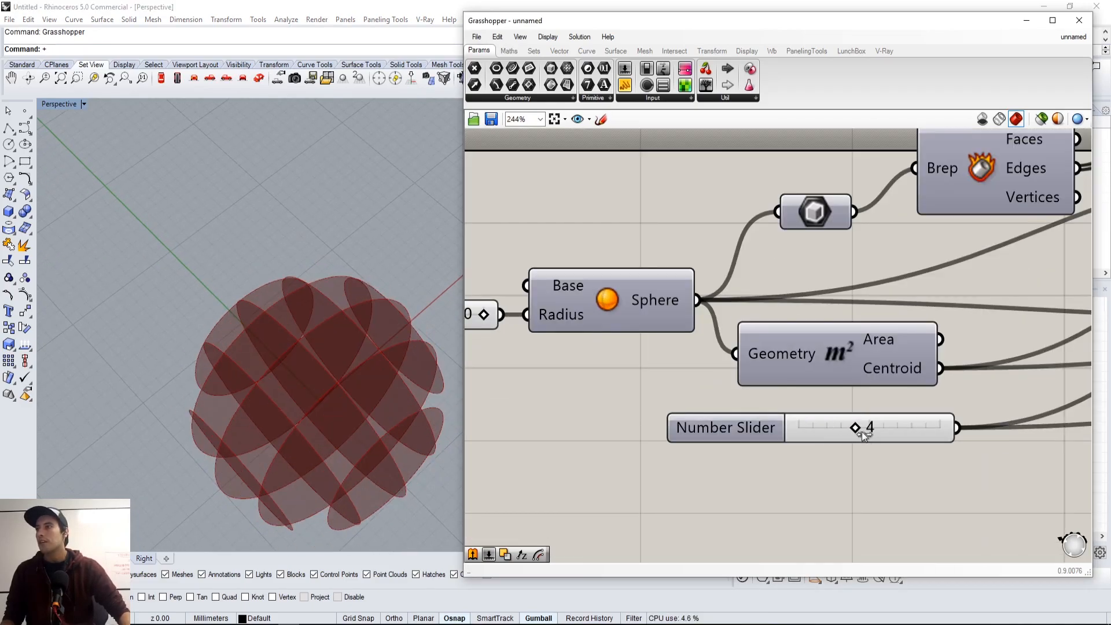
Examine the sphere's intersecting section surfaces from several angles along with the finished definition.
{"action": "right_click_drag", "start_coordinate": [58, 344], "coordinate": [187, 321]}
{"action": "scroll", "coordinate": [801, 355], "scroll_direction": "down", "scroll_amount": 2}
{"action": "right_click_drag", "start_coordinate": [916, 379], "coordinate": [708, 384]}
{"action": "scroll", "coordinate": [729, 379], "scroll_direction": "down", "scroll_amount": 2}
{"action": "right_click_drag", "start_coordinate": [190, 287], "coordinate": [267, 278]}
{"action": "left_click_drag", "start_coordinate": [1009, 369], "coordinate": [1009, 376]}
{"action": "left_click", "coordinate": [1010, 390]}
{"action": "right_click_drag", "start_coordinate": [1028, 432], "coordinate": [922, 399]}
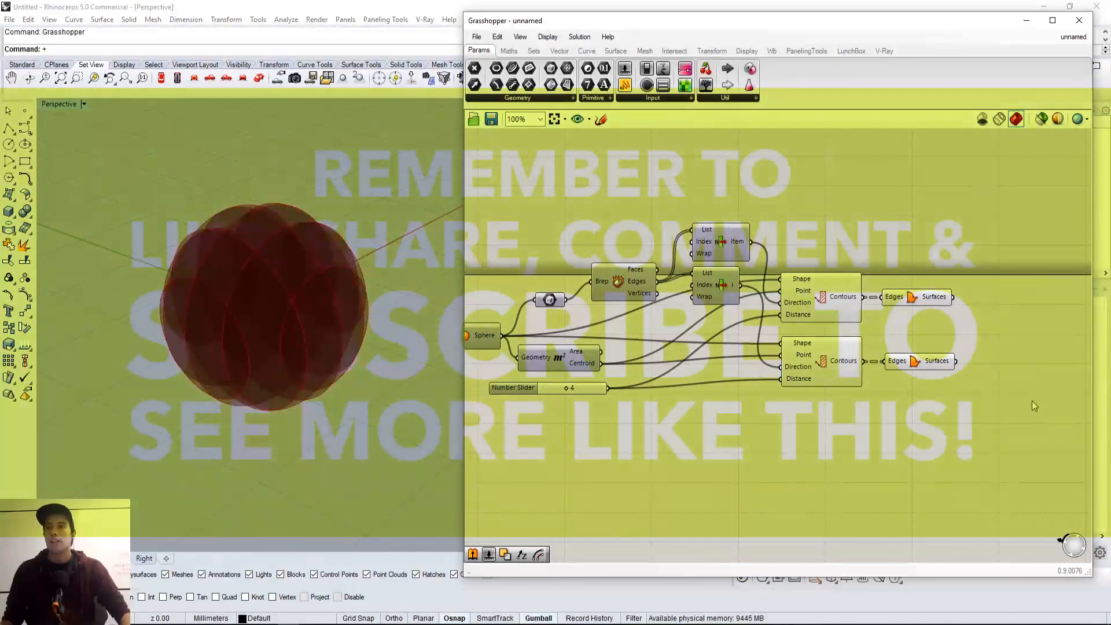